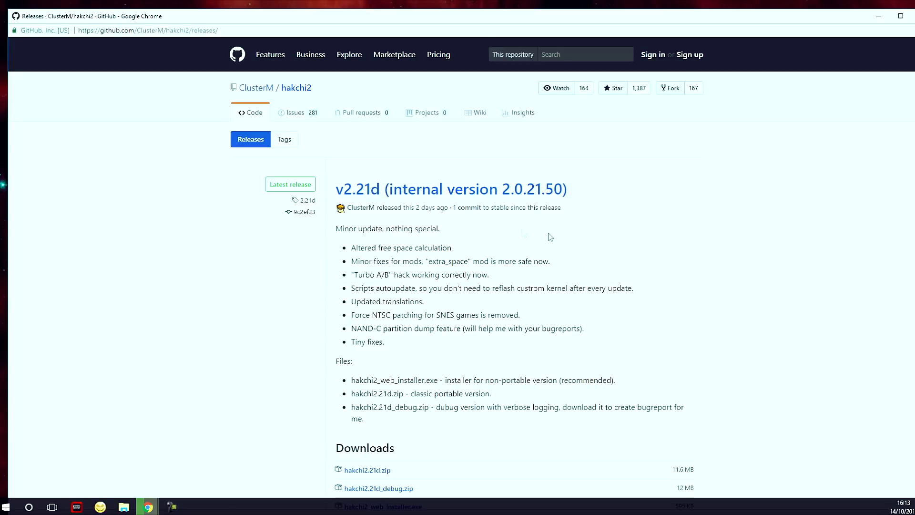
Step: Review the v2.21d release notes and the available download files on the hakchi2 releases page
scroll(639, 234, "down", 1)
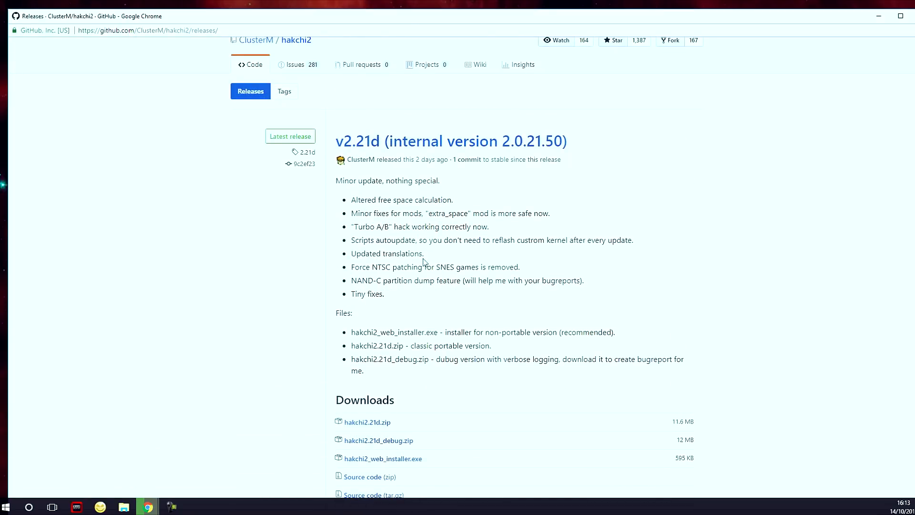
scroll(424, 261, "up", 1)
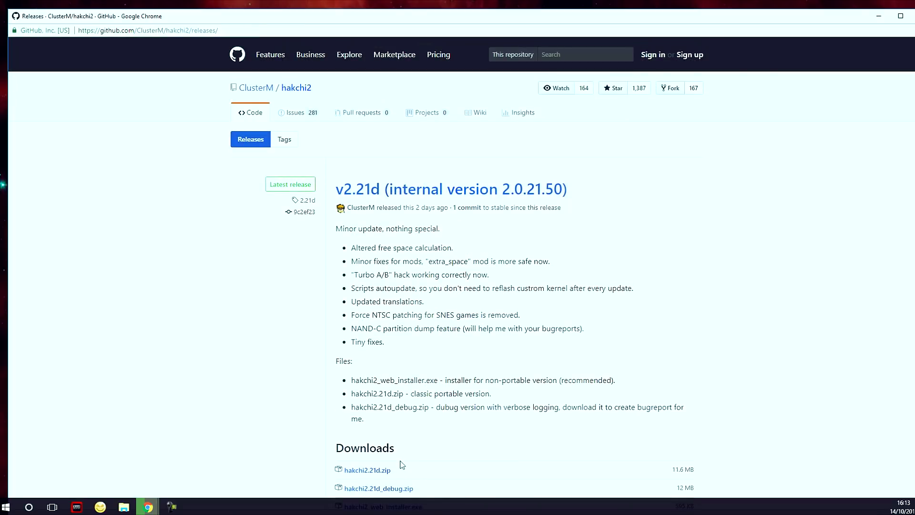
scroll(259, 420, "down", 4)
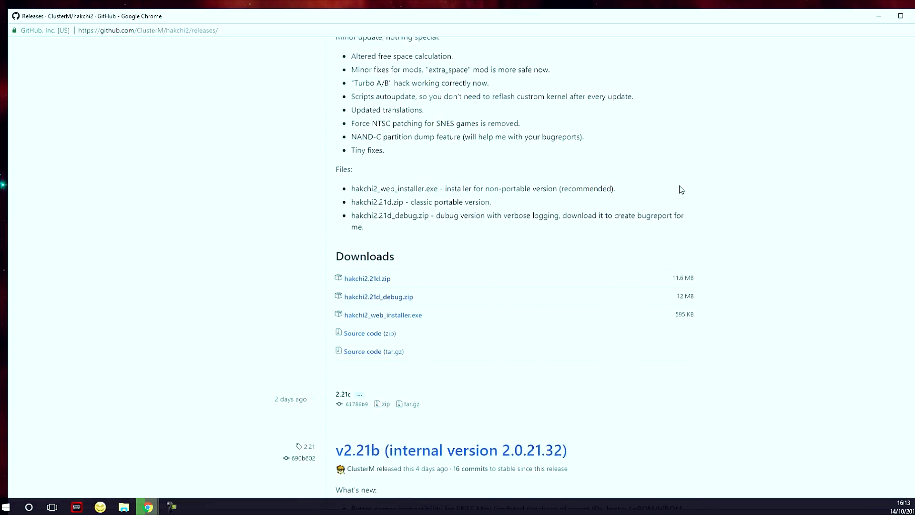
scroll(680, 187, "up", 3)
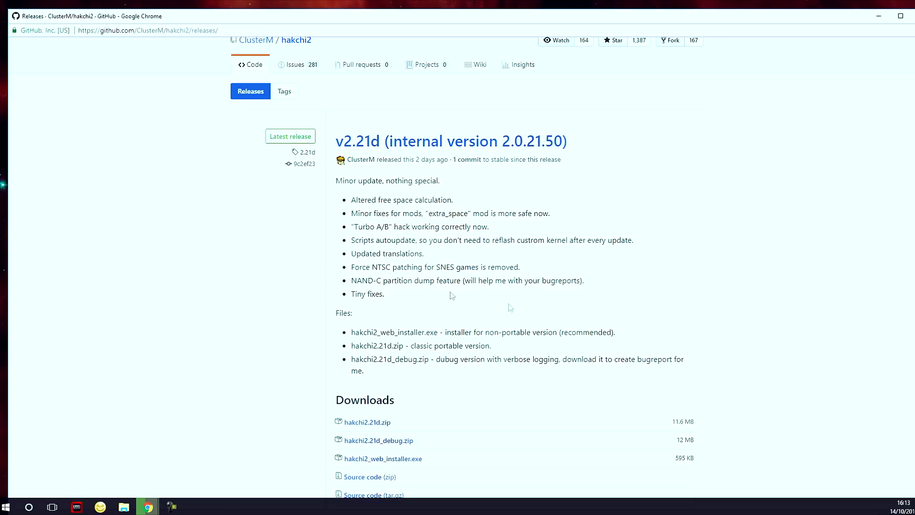
scroll(460, 300, "down", 1)
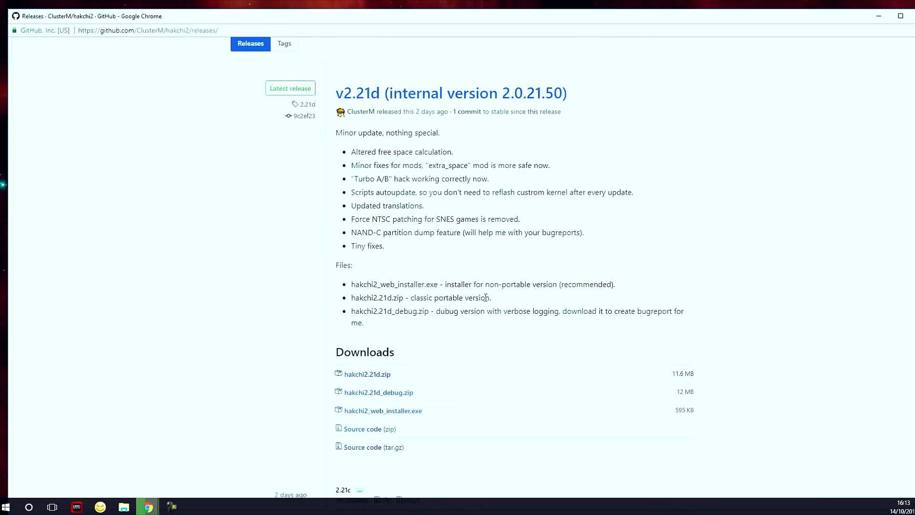
scroll(885, 153, "down", 4)
scroll(799, 167, "up", 4)
scroll(800, 142, "down", 1)
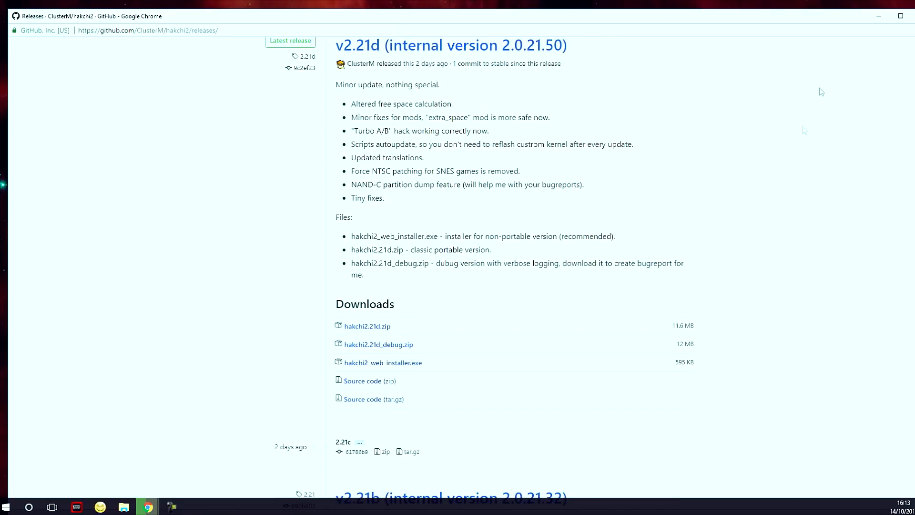
Step: Extract the hakchi2.21d archive on the desktop into its own hakchi2.21d folder
left_click(881, 16)
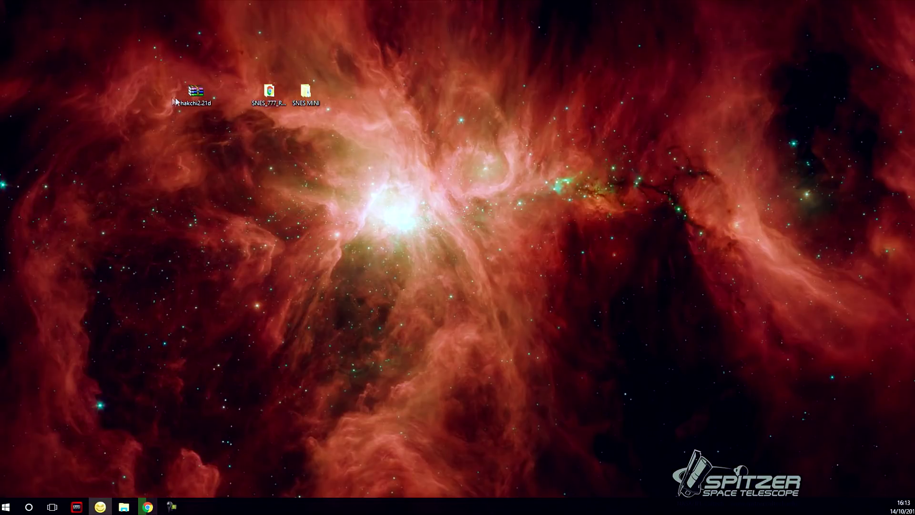
left_click(190, 106)
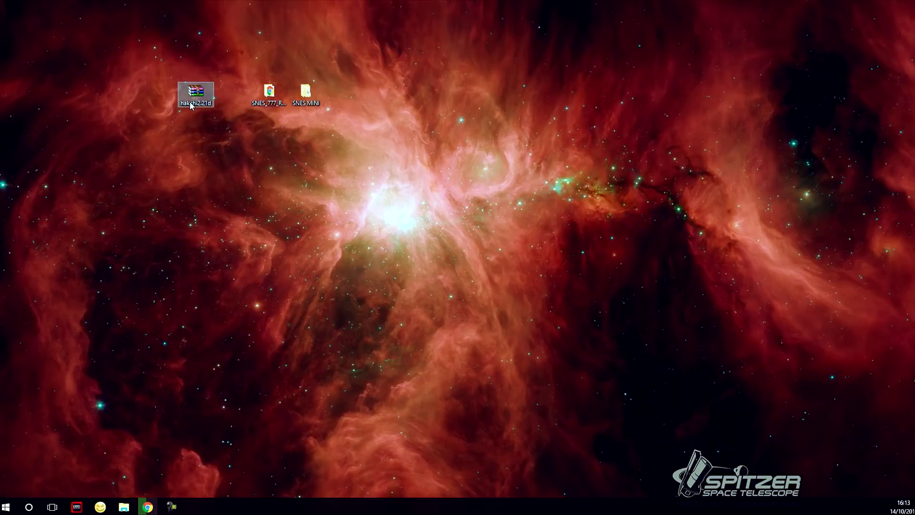
double_click(190, 105)
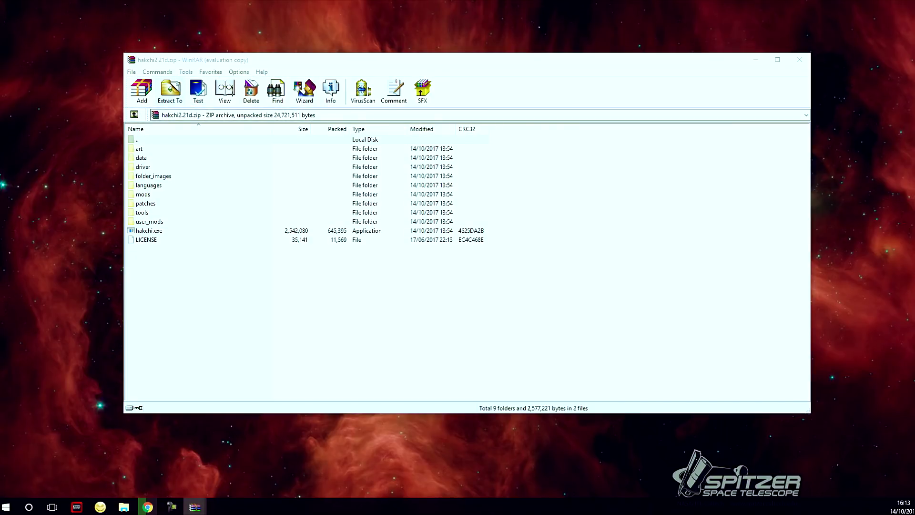
left_click(170, 90)
left_click(496, 337)
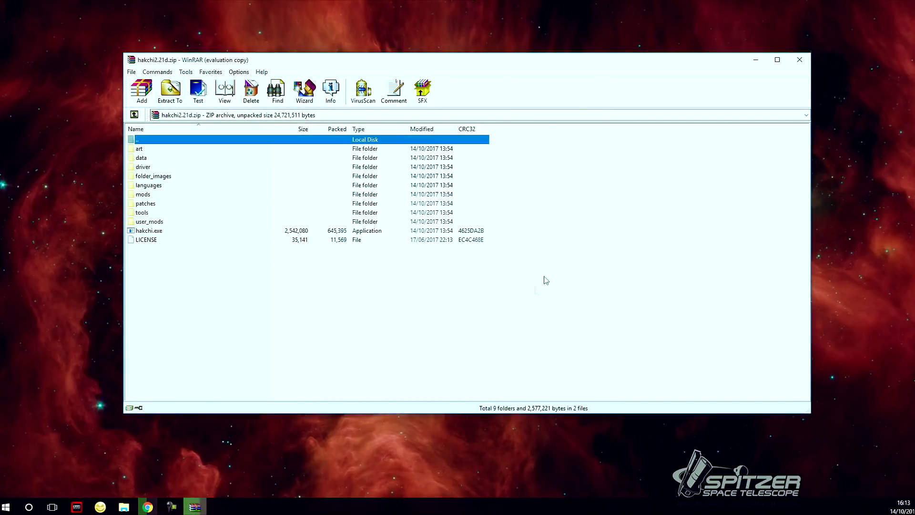
left_click(756, 60)
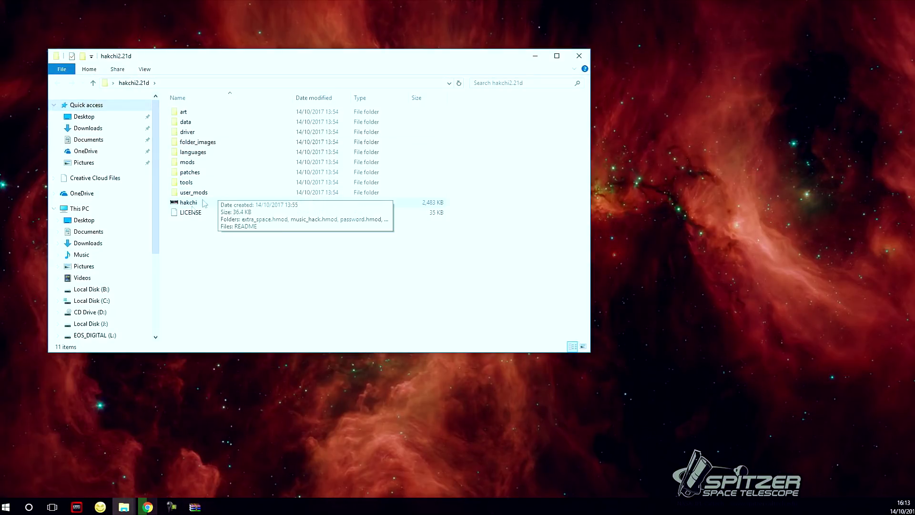
Step: Launch the hakchi application from the extracted folder and choose SNES Classic Mini as the console
left_click(190, 204)
right_click(190, 205)
left_click(236, 183)
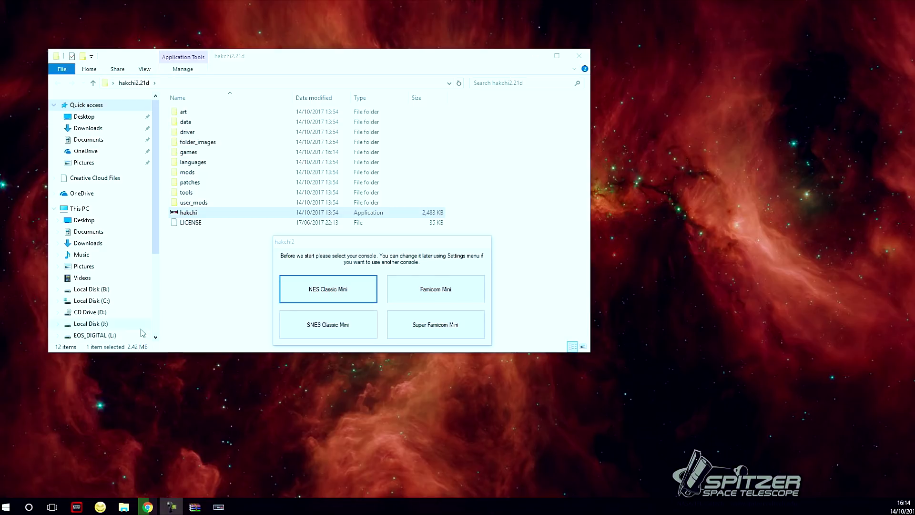
left_click(326, 334)
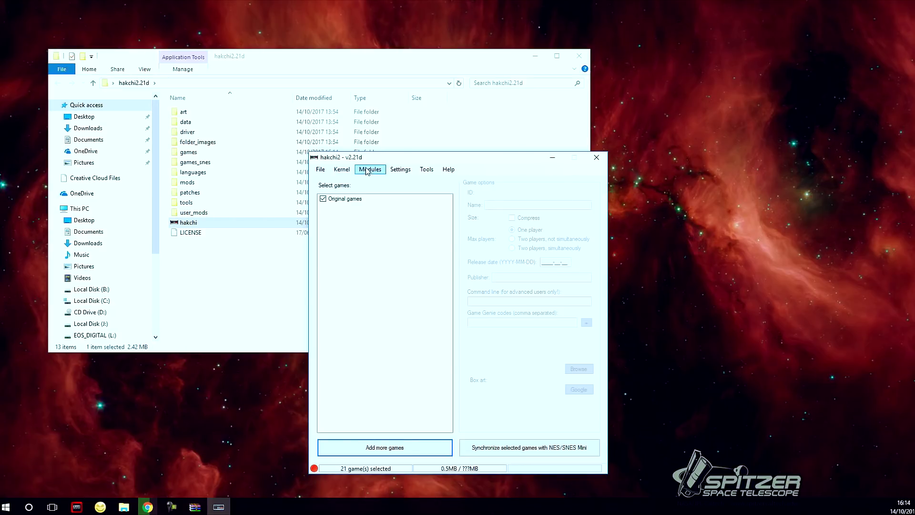
left_click(393, 173)
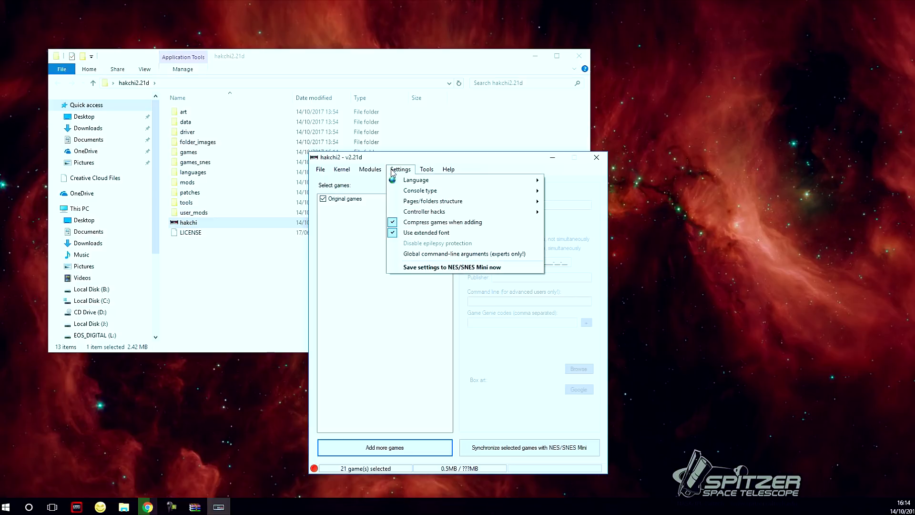
left_click(396, 173)
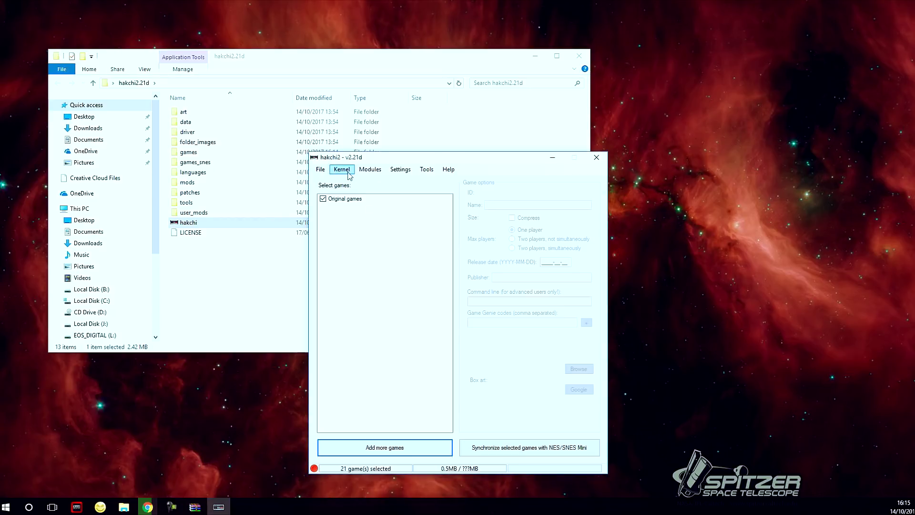
Step: Dump the SNES Mini's original kernel, installing the USB driver for the connected console
left_click(351, 170)
left_click(363, 183)
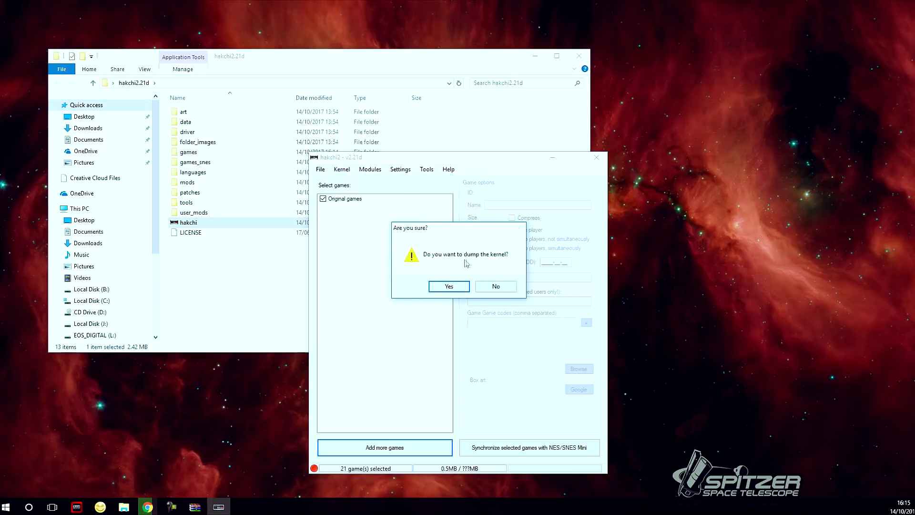
left_click(448, 286)
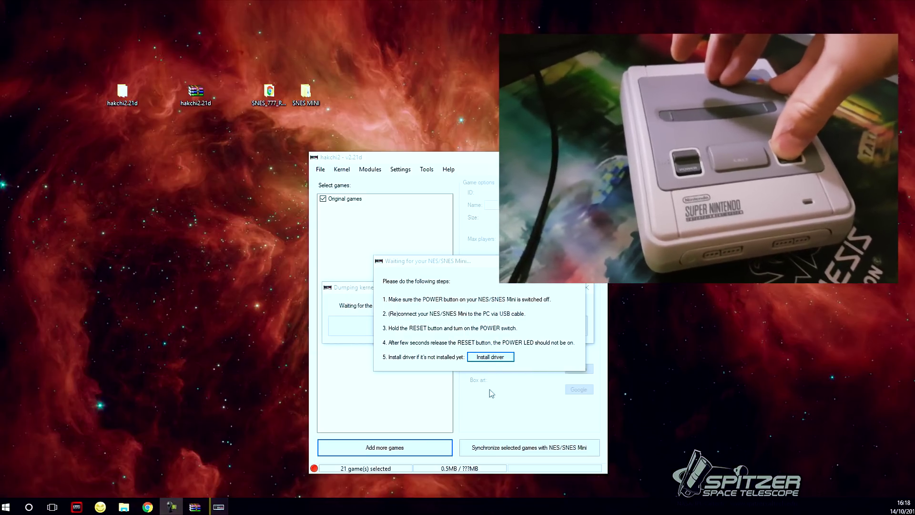
left_click(490, 358)
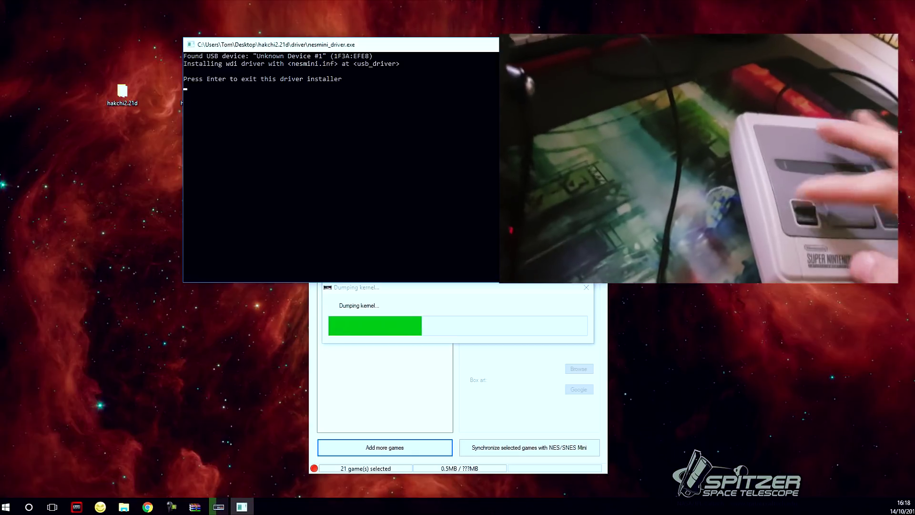
key("Return")
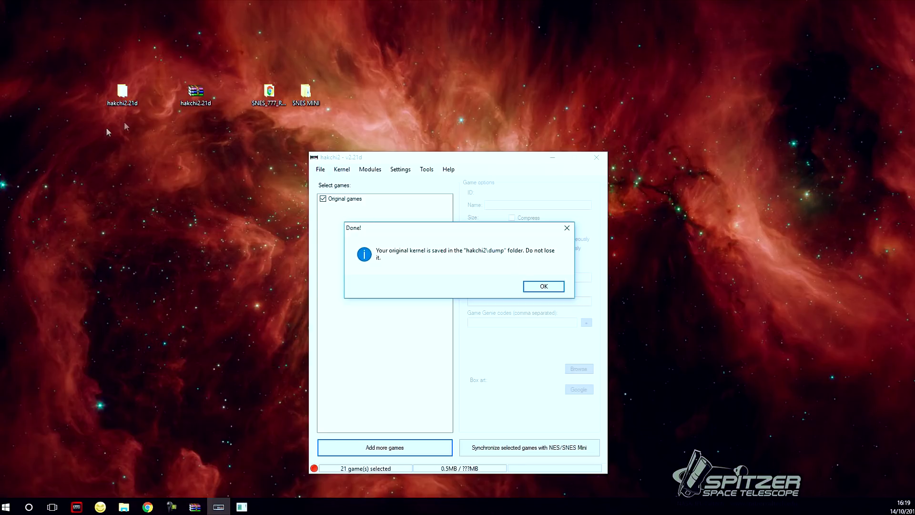
Step: Dismiss the kernel dump completion message and open the dump folder inside the desktop's hakchi2.21d folder
left_click(123, 101)
double_click(123, 101)
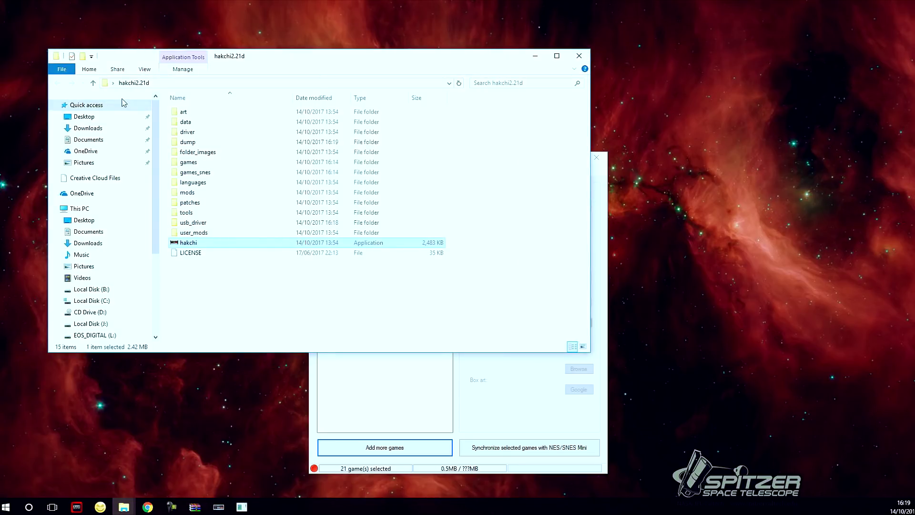
left_click_drag(493, 62, 402, 70)
left_click(563, 251)
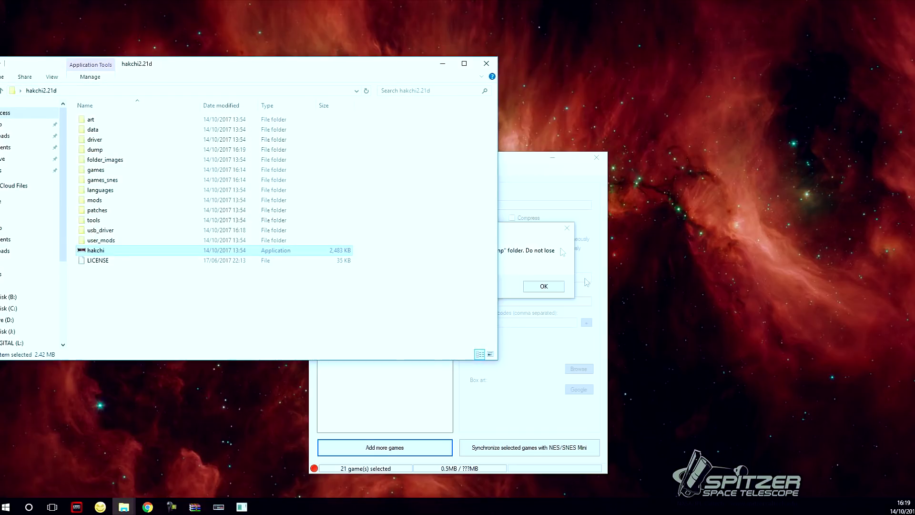
left_click(552, 285)
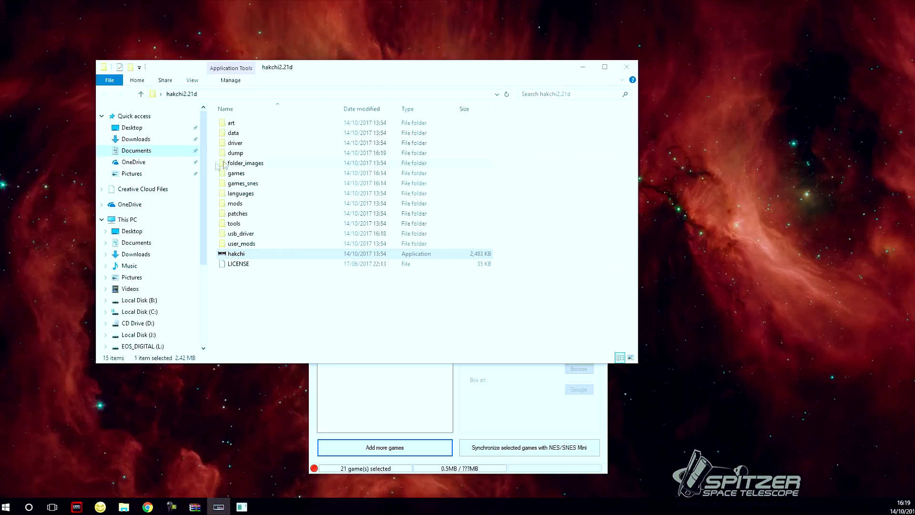
left_click(230, 157)
double_click(230, 158)
Step: Copy the kernel_snes image from the dump folder to the desktop and place the copy in a clear spot
right_click(239, 122)
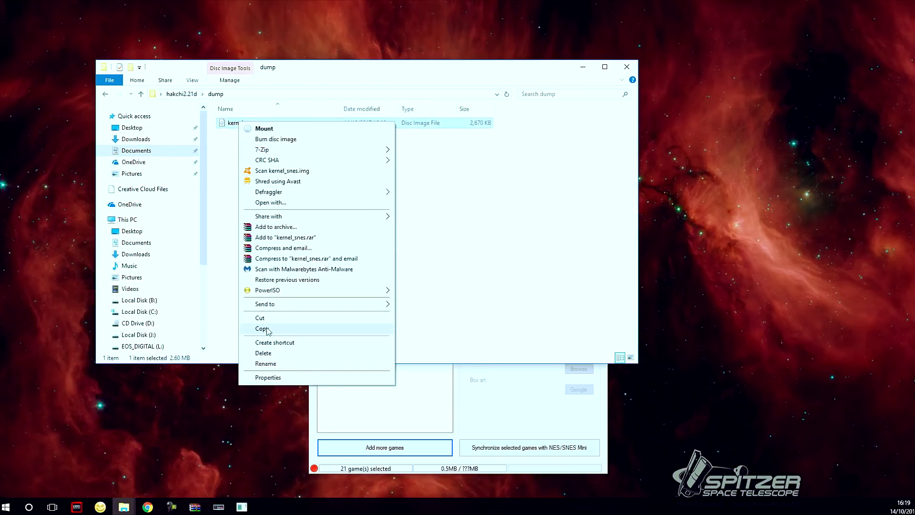
left_click(267, 330)
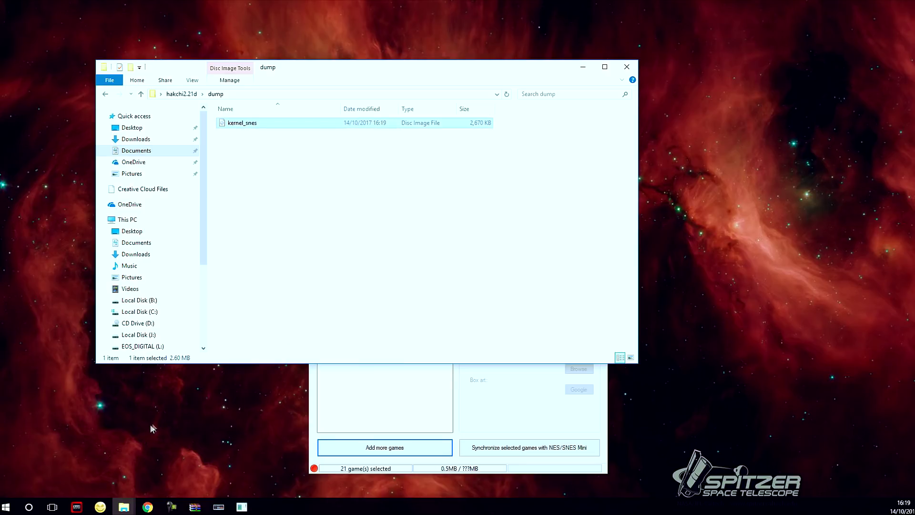
right_click(116, 413)
left_click(138, 318)
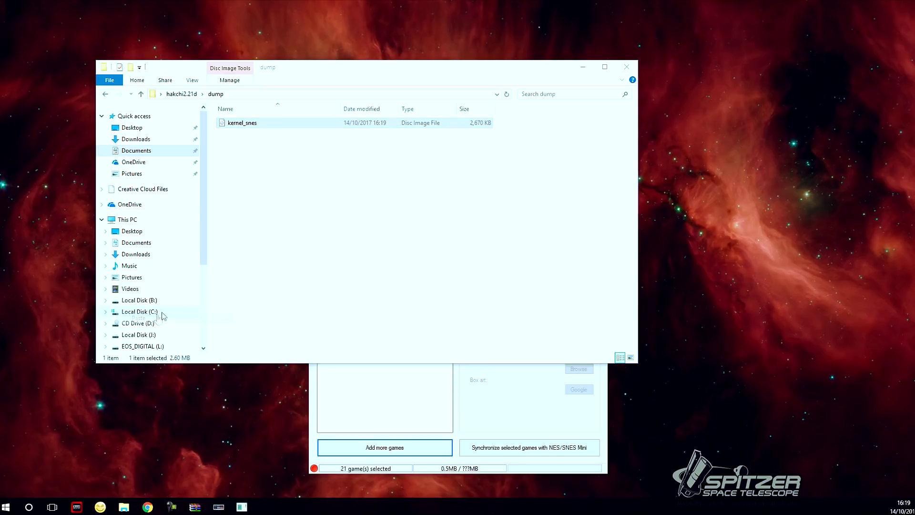
left_click_drag(362, 79, 662, 95)
left_click_drag(122, 373, 122, 257)
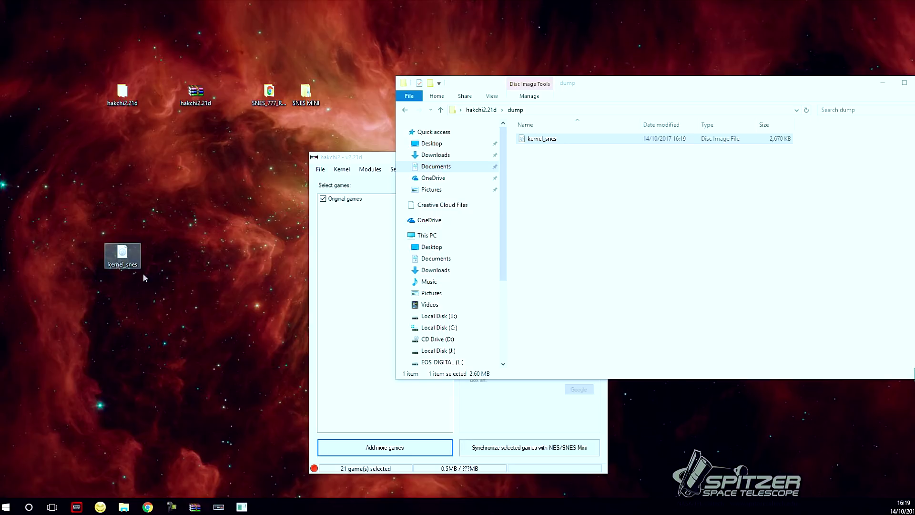
left_click_drag(113, 261, 77, 261)
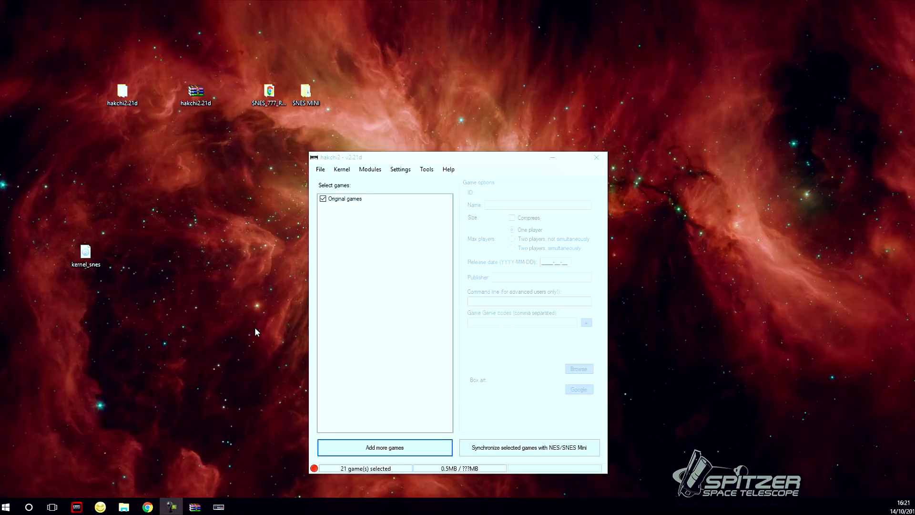
Step: Browse the game archives in the desktop's SNES_777_ROMS folder
left_click(273, 105)
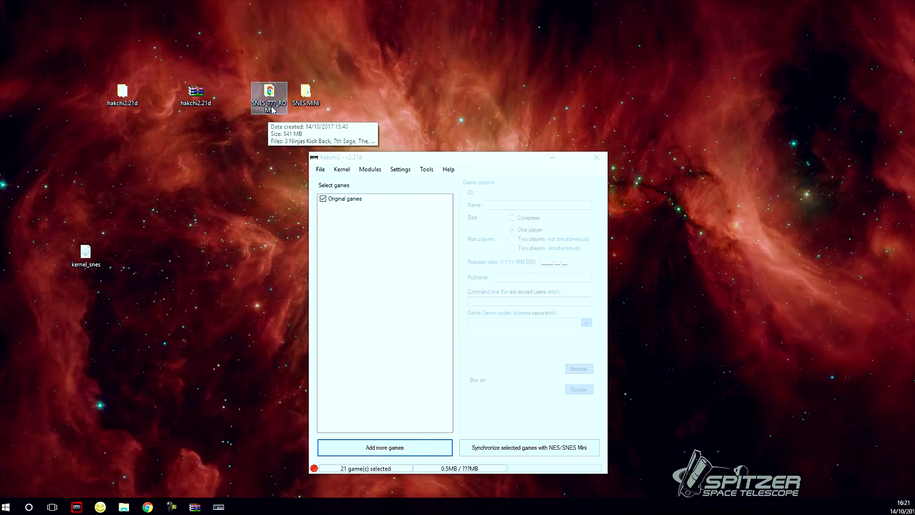
double_click(272, 109)
scroll(873, 246, "down", 5)
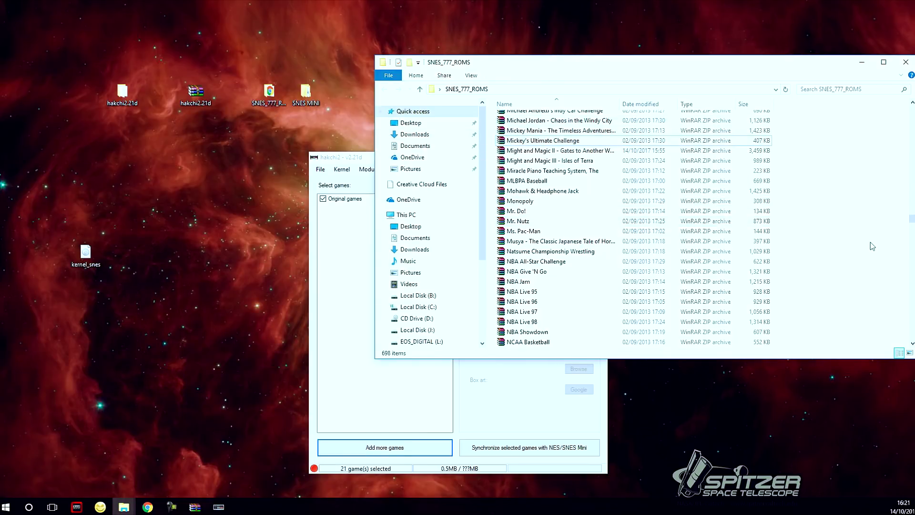
scroll(872, 246, "down", 8)
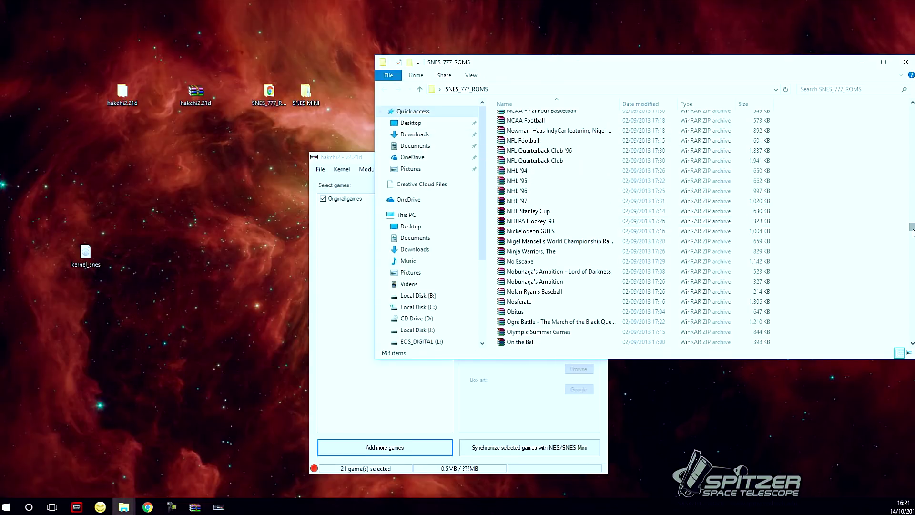
left_click_drag(912, 229, 907, 184)
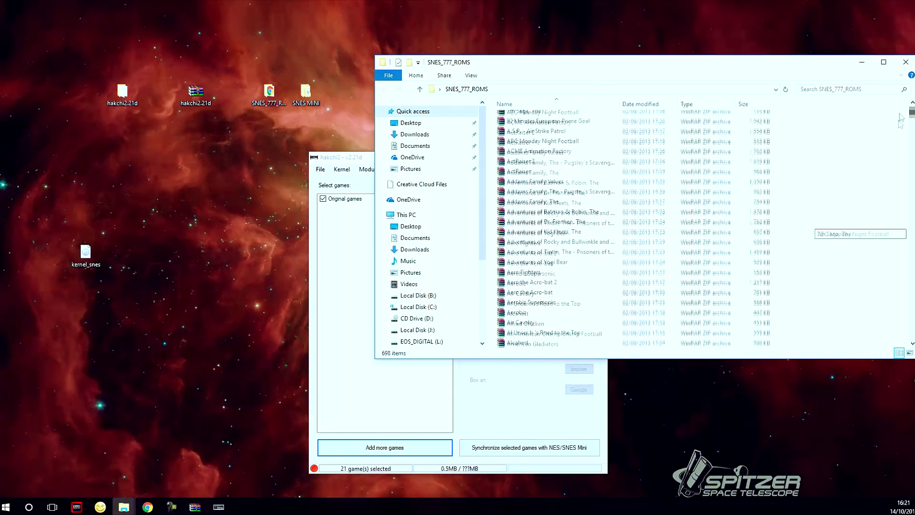
left_click_drag(903, 168, 895, 196)
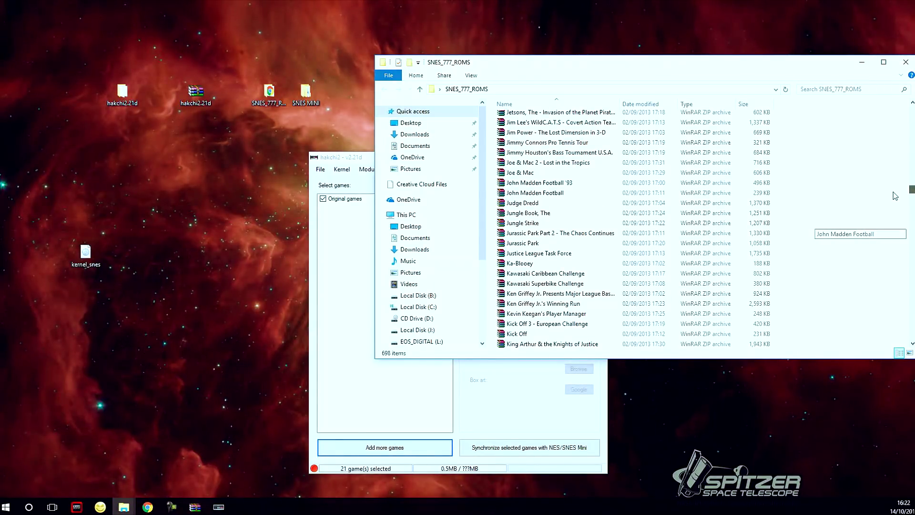
left_click_drag(896, 196, 865, 176)
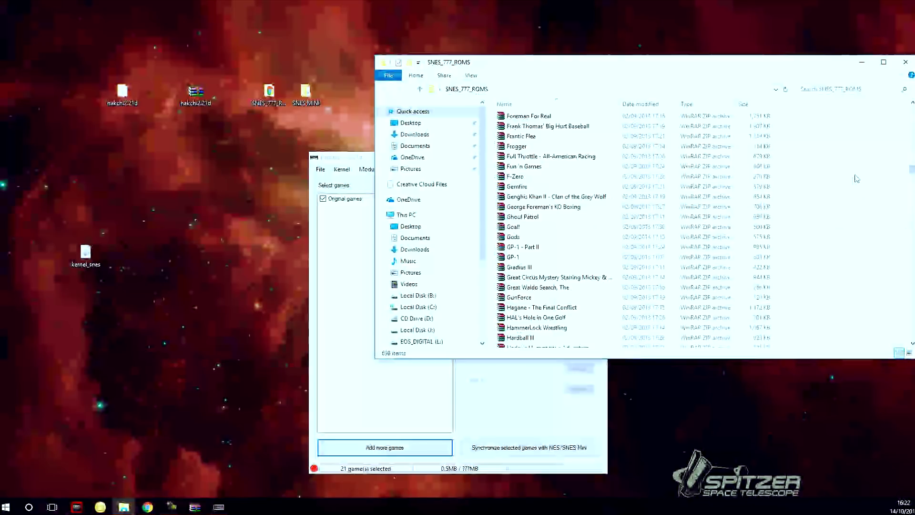
left_click_drag(911, 175, 881, 116)
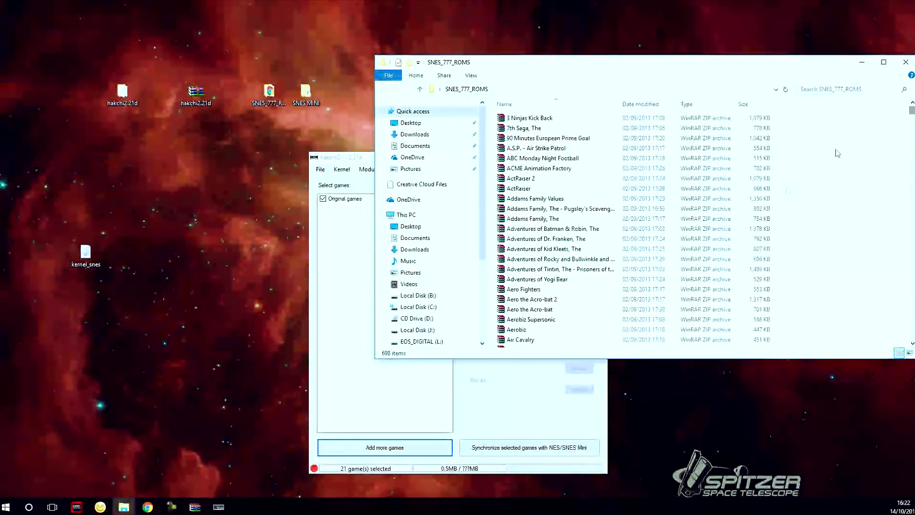
Step: Look through the game archives in the desktop's SNES MINI folder and put the SNES_777_ROMS folder window away
double_click(306, 93)
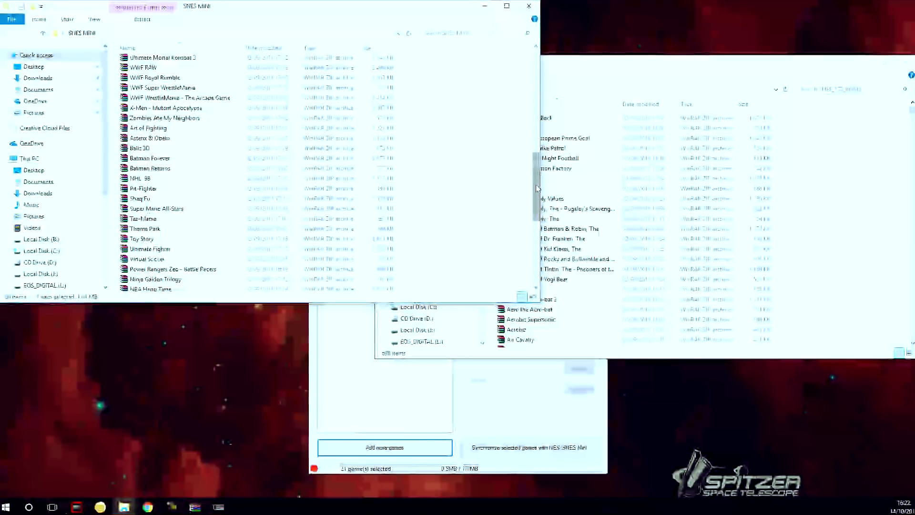
left_click_drag(536, 186, 539, 255)
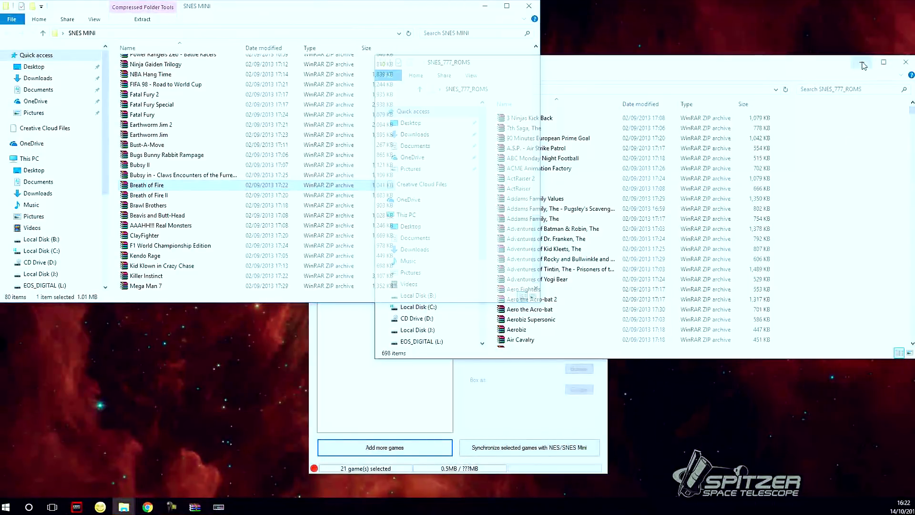
left_click(864, 64)
left_click_drag(536, 267, 556, 93)
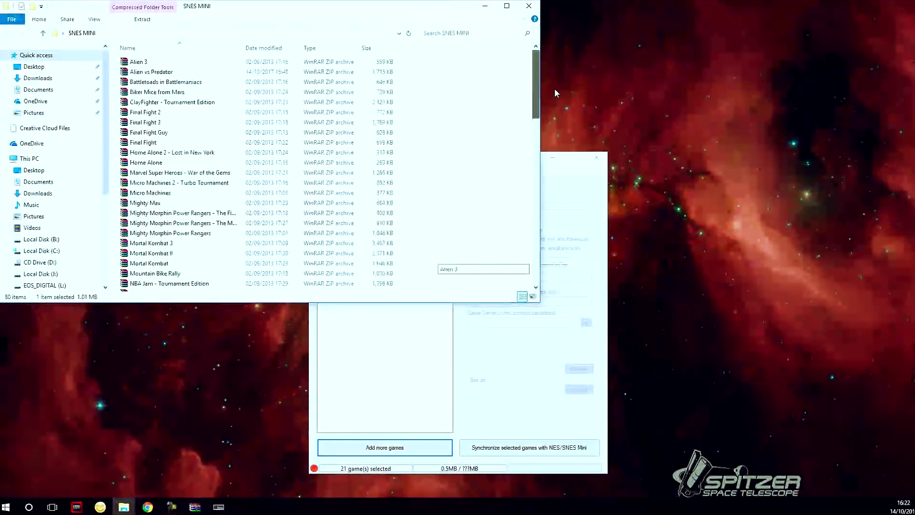
Step: Add all the game archives from the desktop's SNES MINI folder to hakchi2's game list
left_click(438, 374)
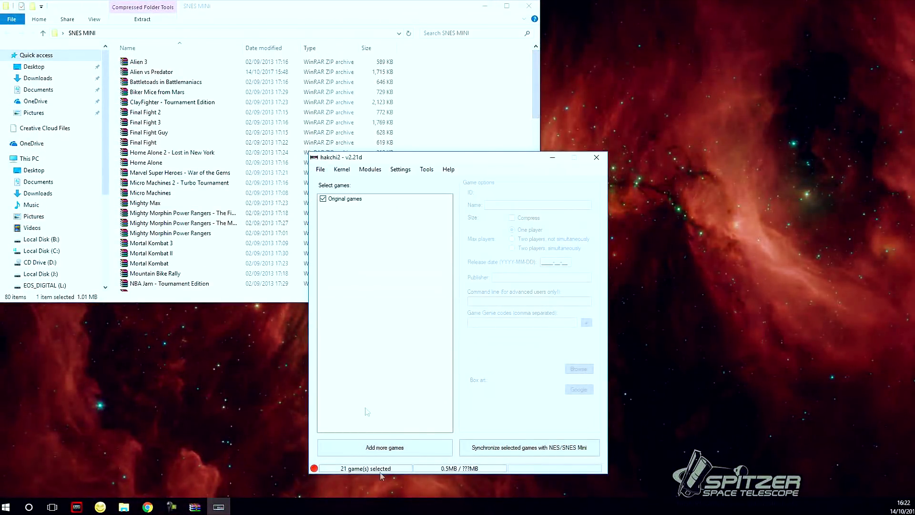
left_click(391, 452)
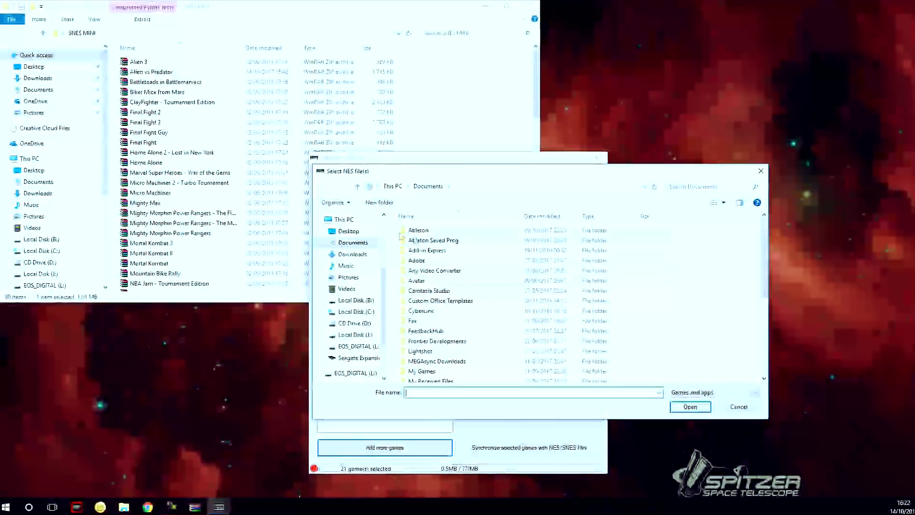
left_click(372, 232)
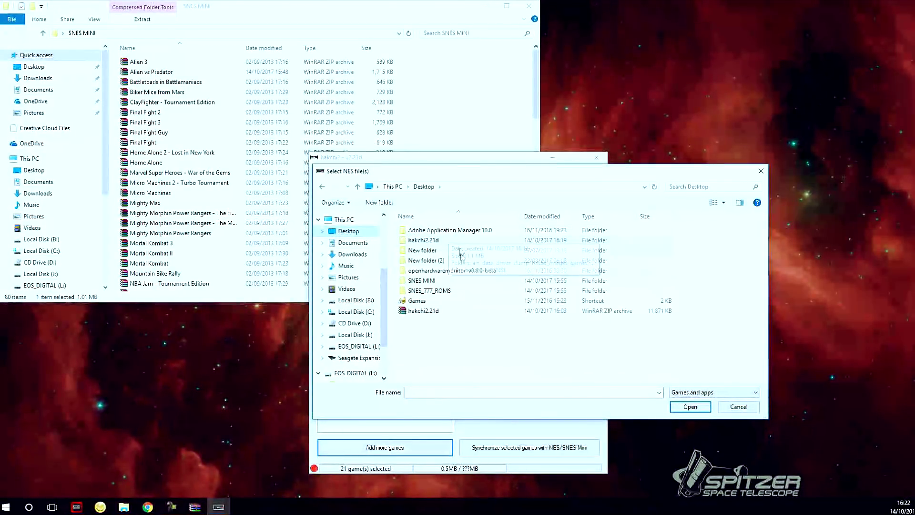
double_click(422, 281)
left_click_drag(710, 228, 418, 479)
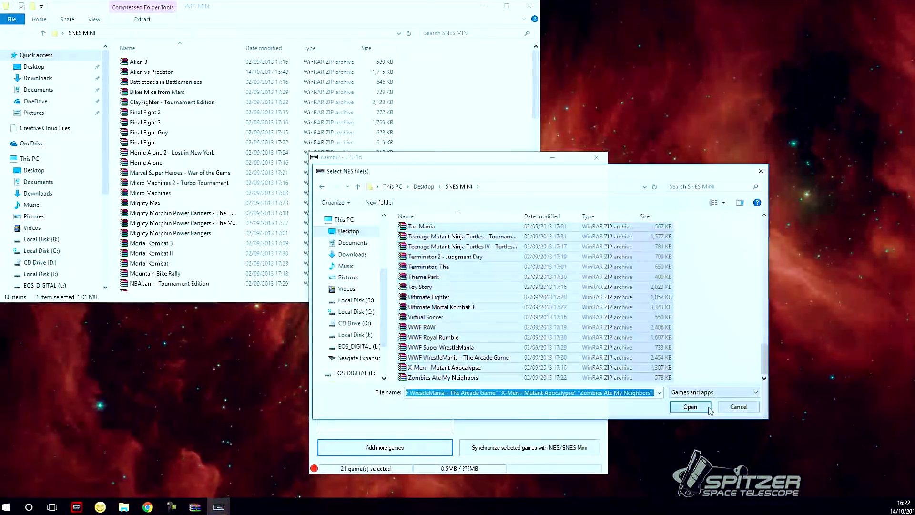
left_click(691, 407)
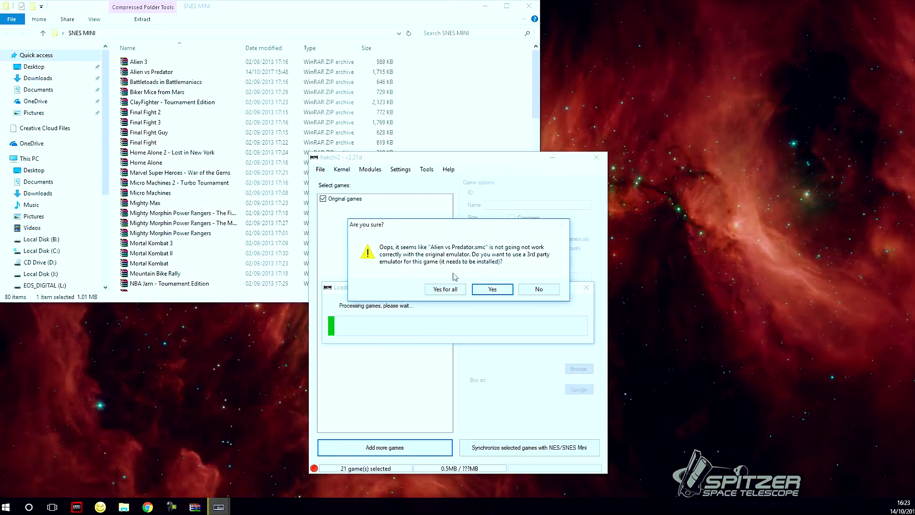
Step: Decline the third-party emulator for Alien vs Predator, F1 World Championship Edition and Home Alone, and decline the offered patch for Asterix & Obelix
left_click(545, 299)
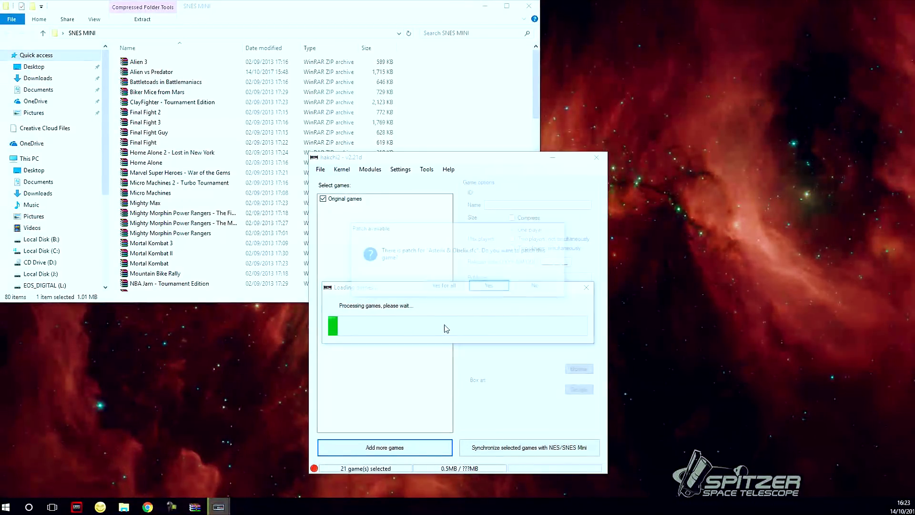
left_click(537, 287)
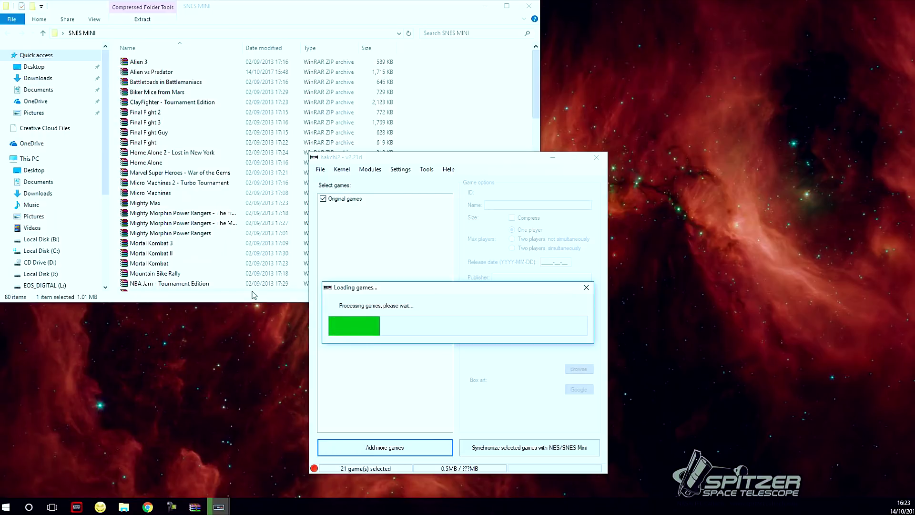
left_click(535, 291)
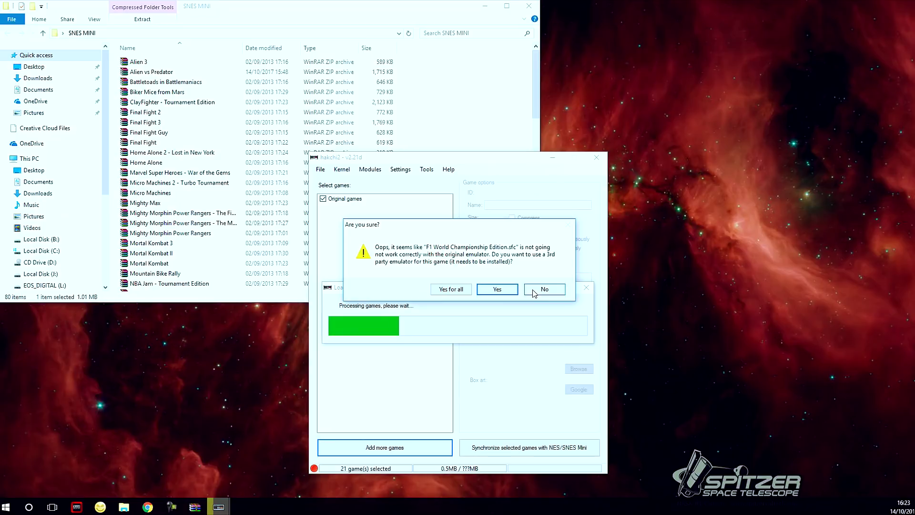
left_click(535, 291)
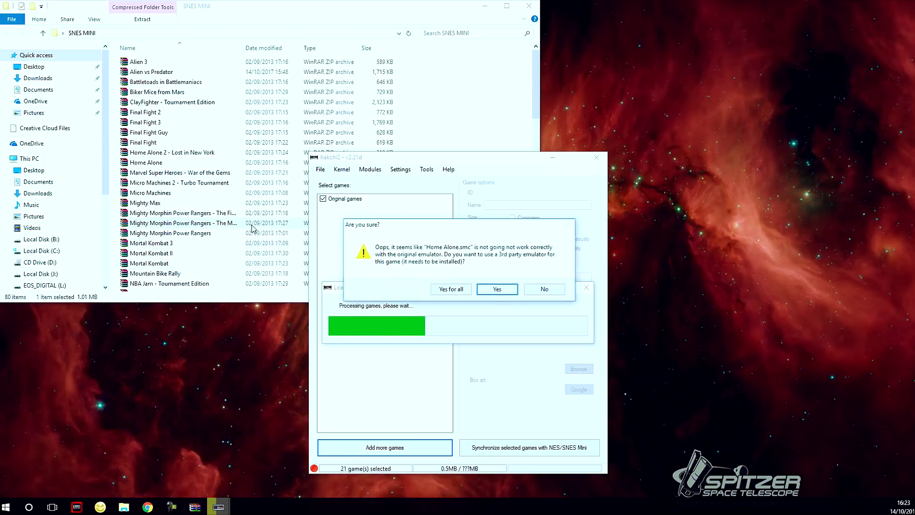
left_click(544, 289)
Step: Decline the remaining prompts until the games finish loading, looking over the SNES MINI folder's archives meanwhile
scroll(530, 291, "down", 5)
scroll(529, 113, "up", 2)
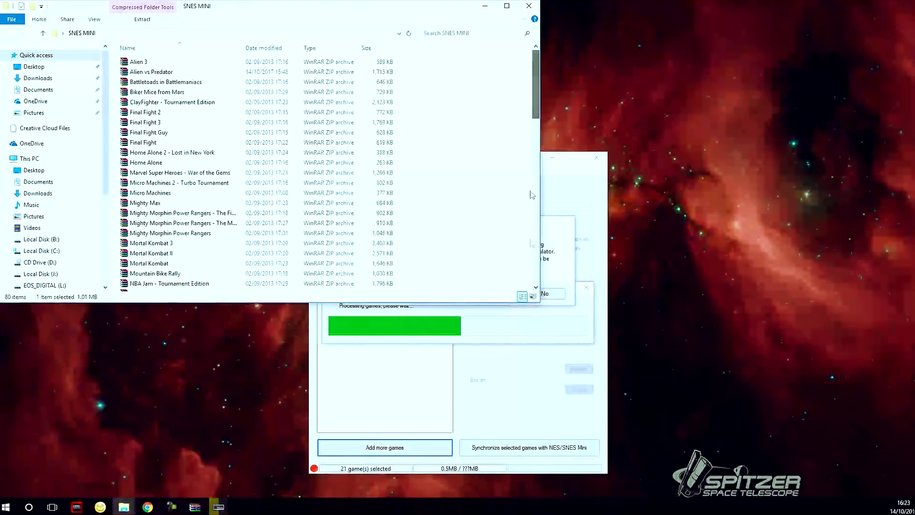
left_click(546, 292)
left_click(266, 211)
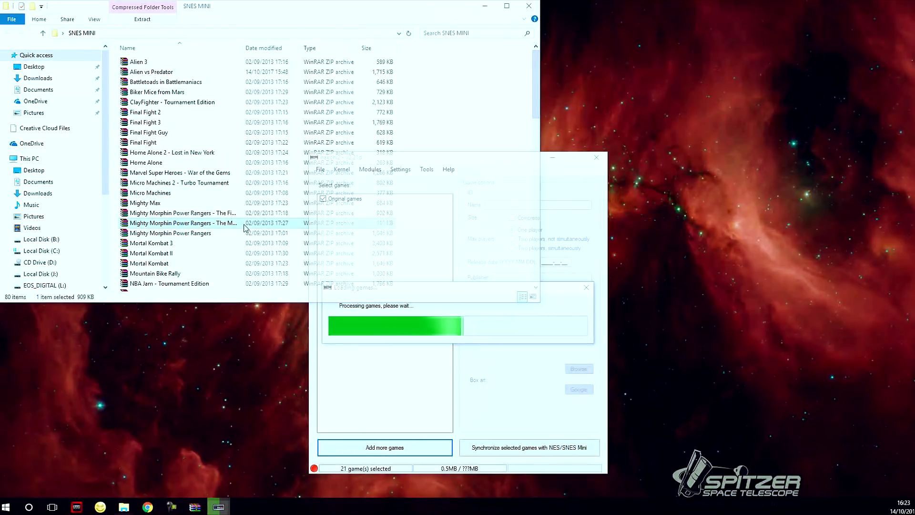
scroll(305, 219, "down", 18)
scroll(322, 226, "down", 7)
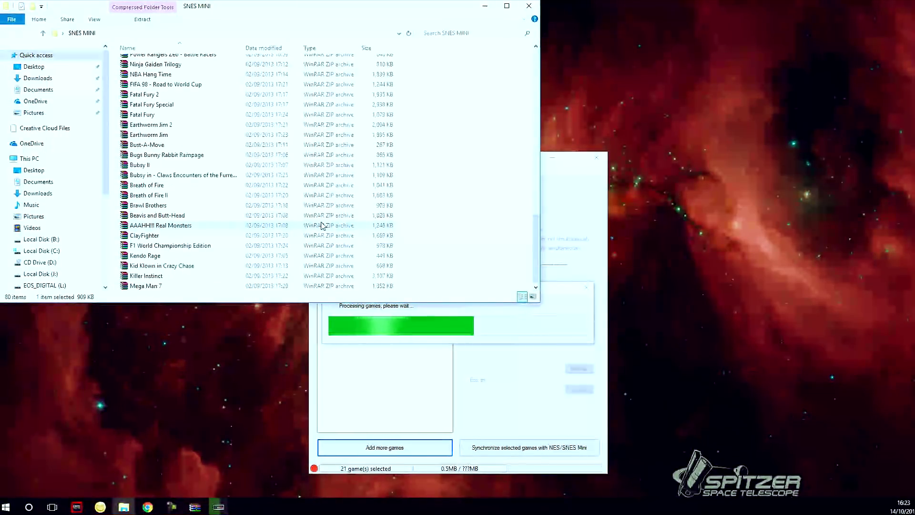
left_click_drag(535, 257, 562, 55)
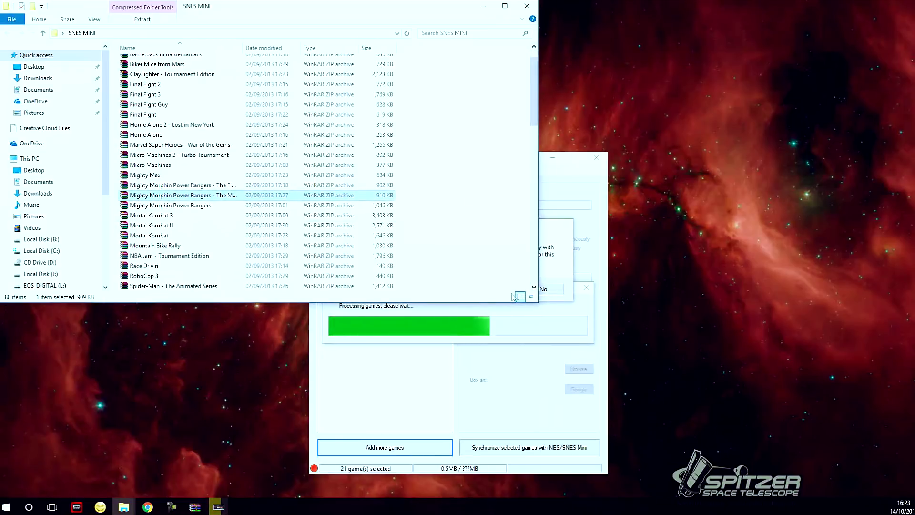
left_click(543, 304)
left_click(538, 289)
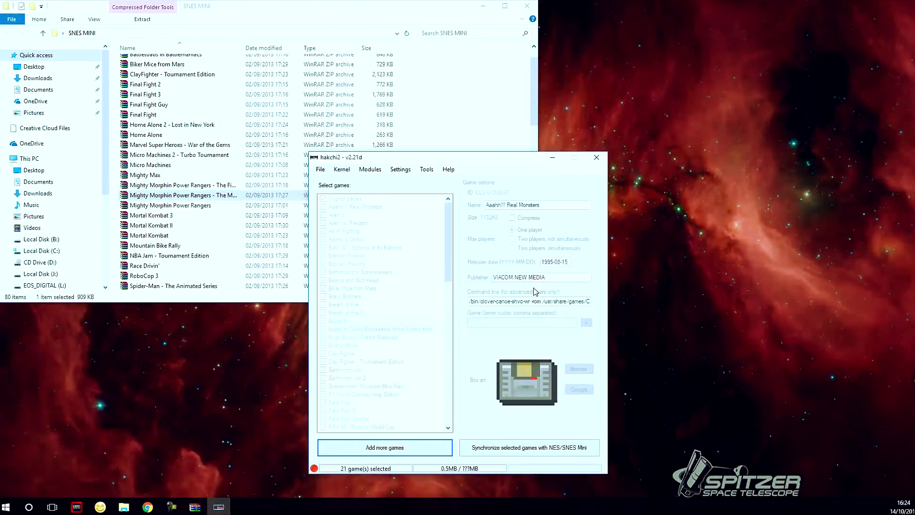
Step: Examine the imported game list, the original games group and the options of Beavis and Butt-Head and Aaahh!!! Real Monsters
mouse_move(450, 272)
left_mouse_down()
mouse_move(450, 440)
mouse_move(461, 261)
left_mouse_up()
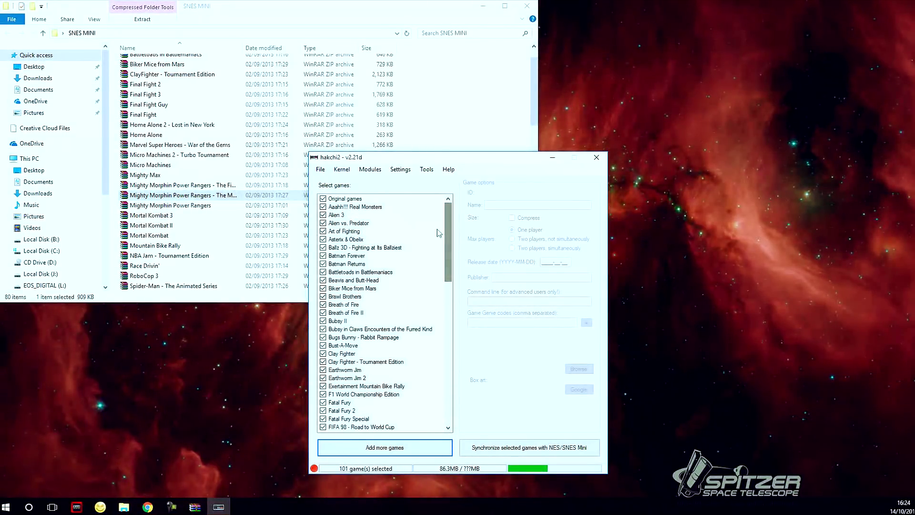
left_click(360, 200)
mouse_move(448, 243)
left_mouse_down()
mouse_move(451, 348)
mouse_move(452, 249)
left_mouse_up()
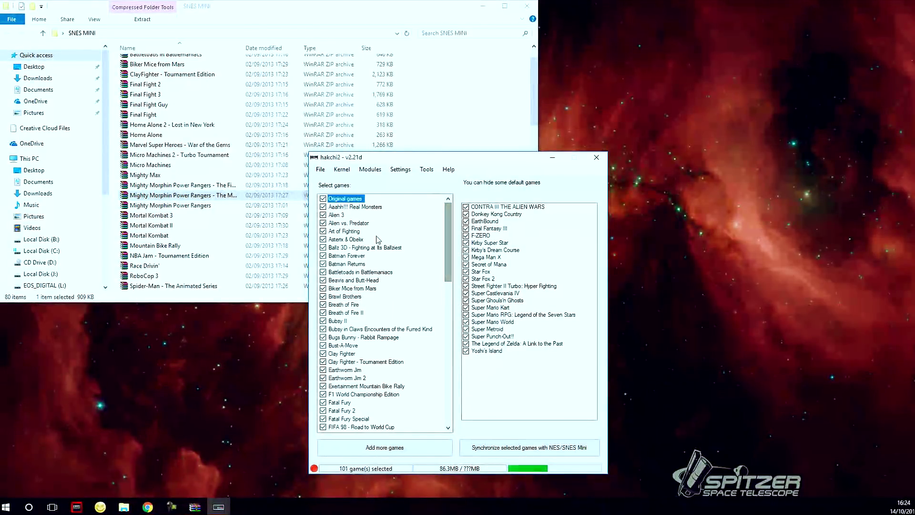
left_click(421, 257)
left_click(377, 280)
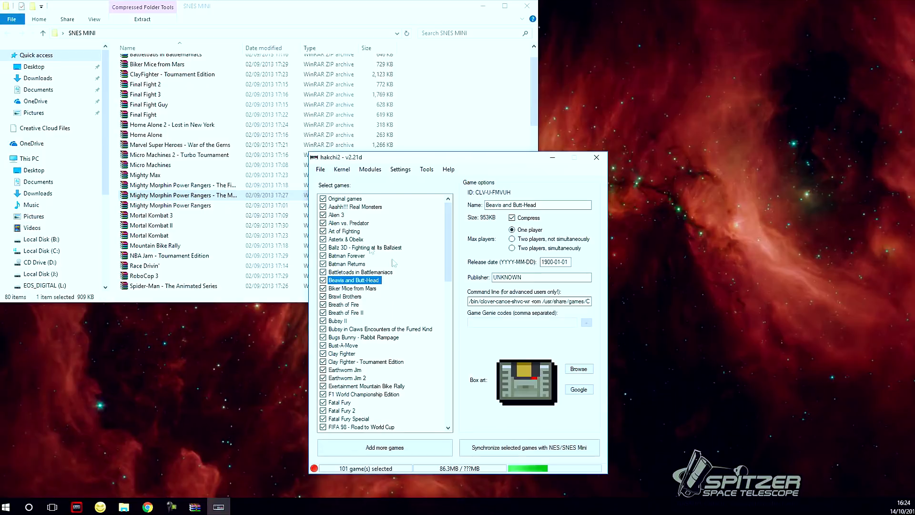
left_click(346, 200)
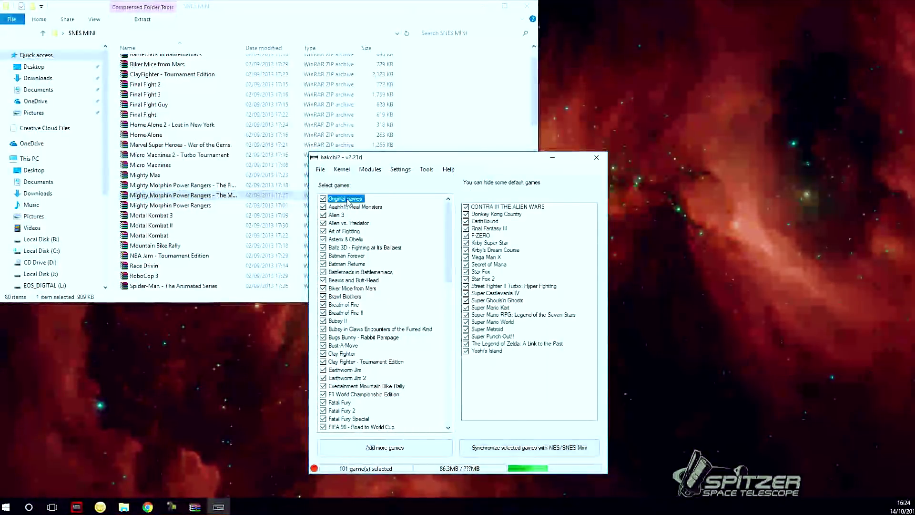
left_click(352, 208)
left_click(354, 200)
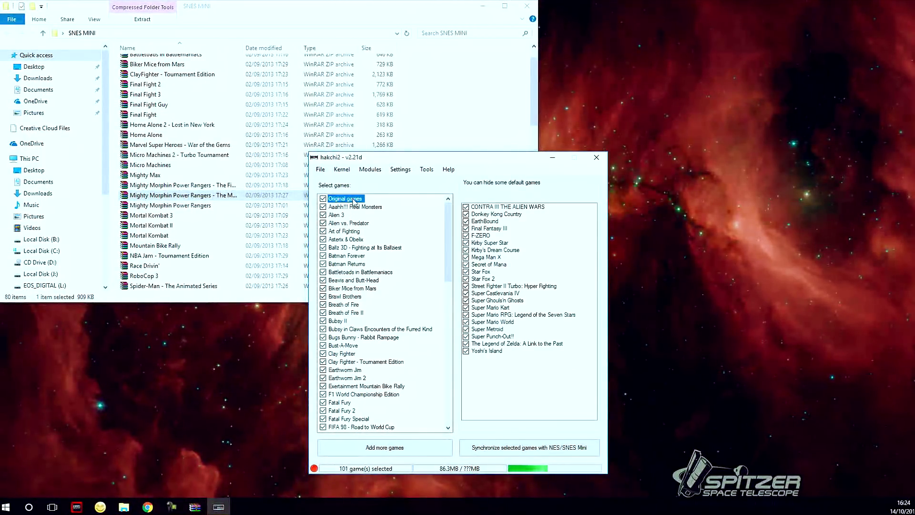
left_click(351, 207)
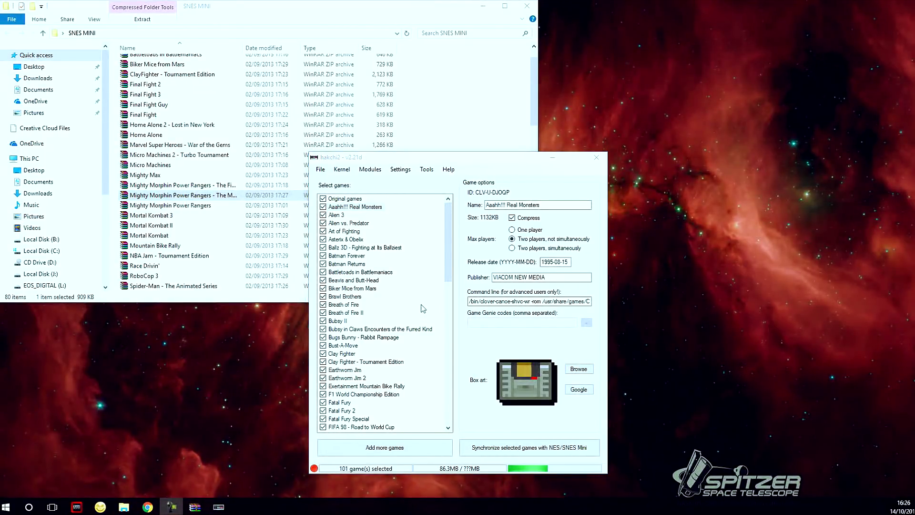
mouse_move(448, 263)
left_mouse_down()
mouse_move(451, 420)
mouse_move(450, 258)
left_mouse_up()
Step: Download box art for the entries from Original games through FIFA 98 - Road to World Cup and dismiss the completion message
left_click(356, 198)
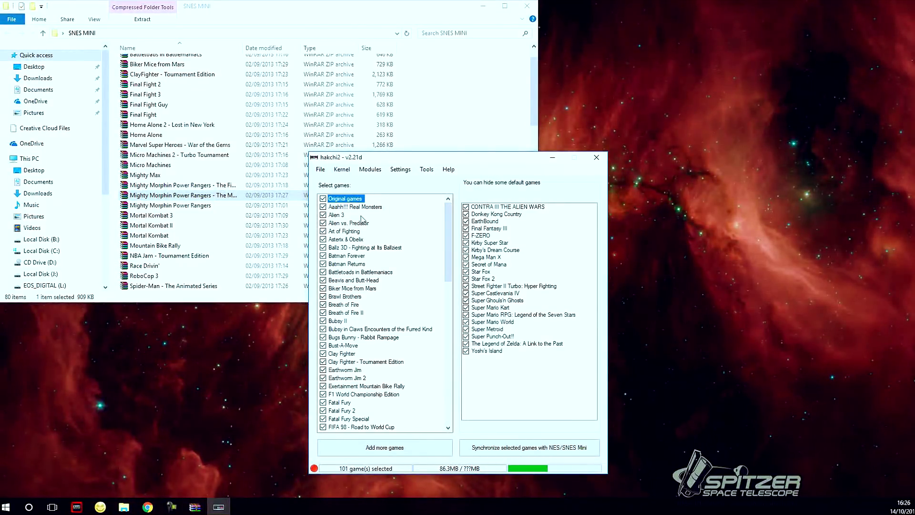
right_click(376, 257)
left_click(349, 206)
left_click(345, 198)
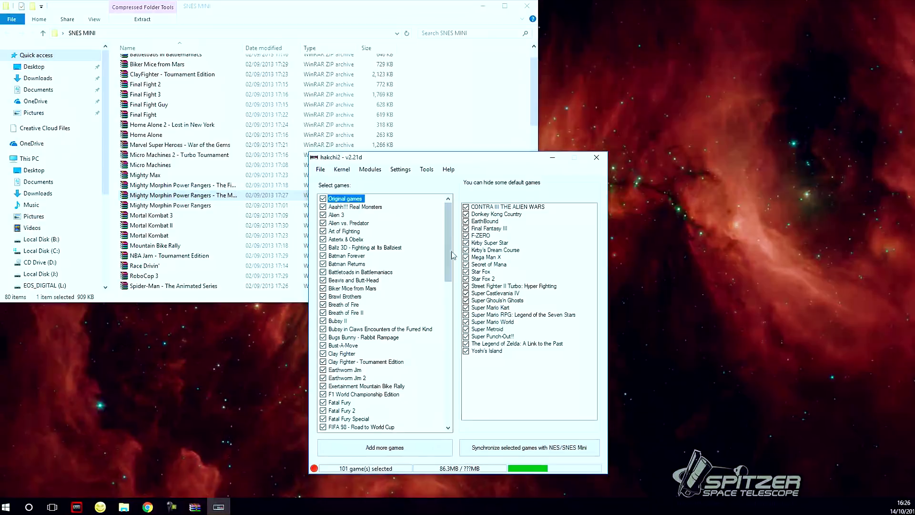
mouse_move(452, 261)
left_mouse_down()
mouse_move(451, 410)
mouse_move(451, 260)
left_mouse_up()
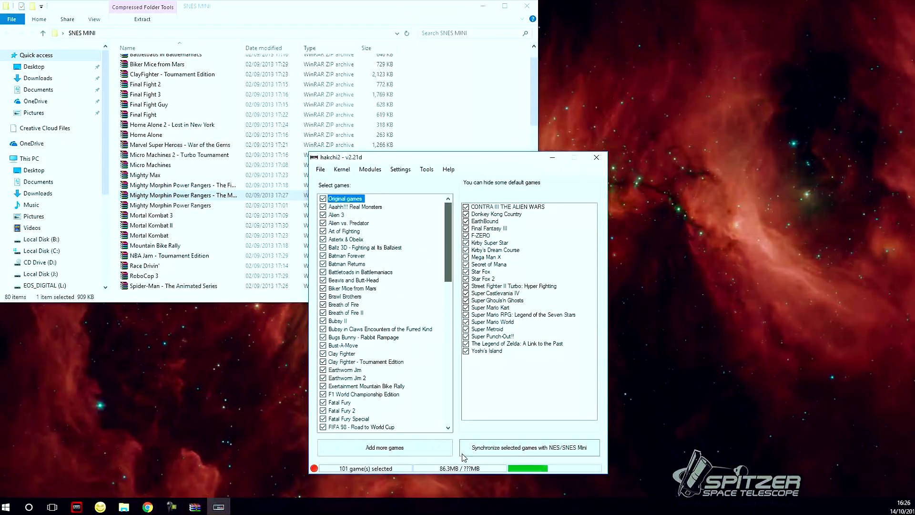
left_click(364, 427, "shift")
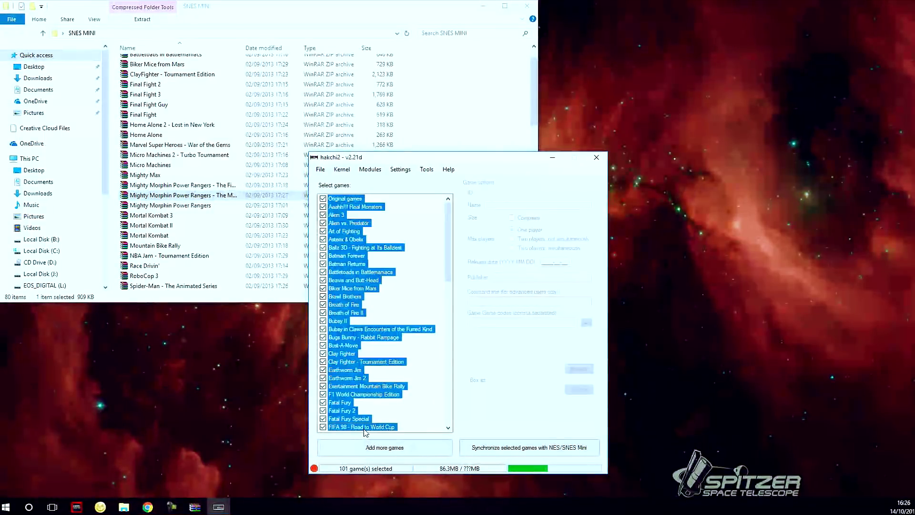
right_click(345, 371)
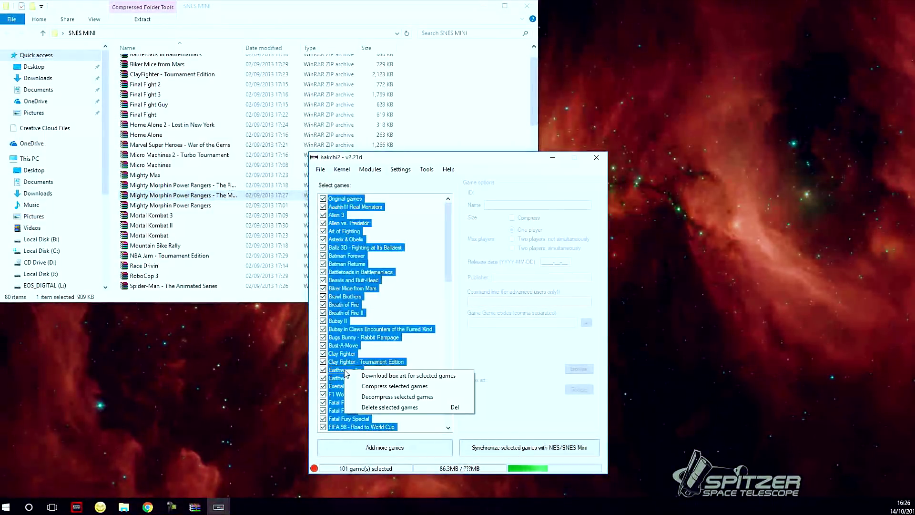
left_click(408, 377)
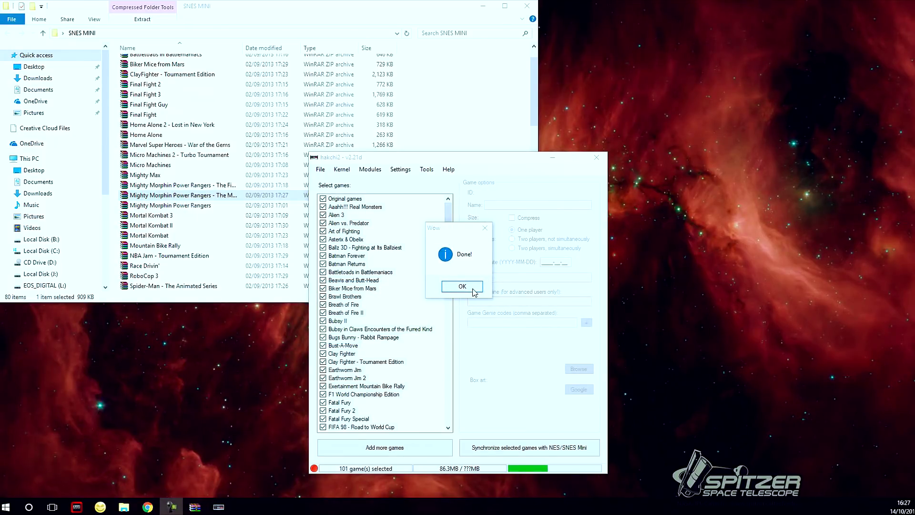
left_click(474, 290)
Step: Check the downloaded box art of the games from Breath of Fire II up to the start of the list
left_click(355, 312)
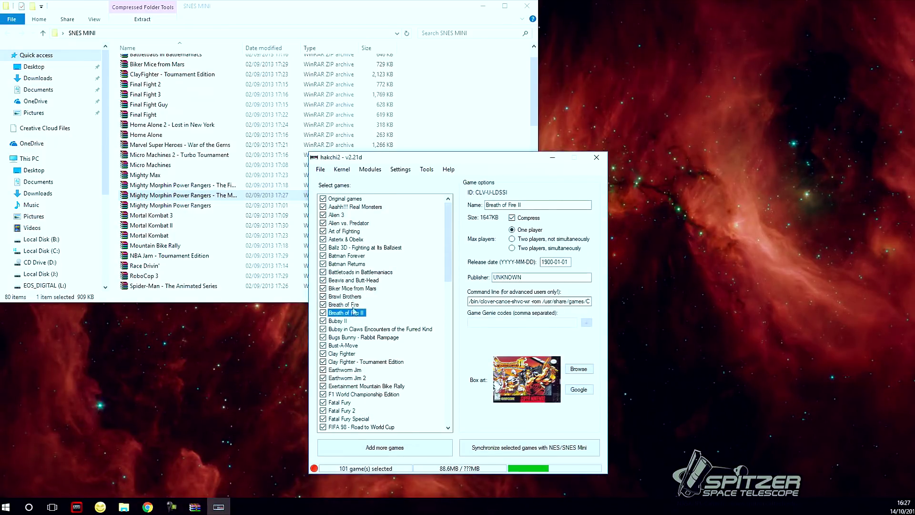
left_click(355, 305)
left_click(355, 297)
key("Up")
key("Up")
key("Up")
key("Up")
key("Up")
key("Up")
key("Up")
key("Up")
key("Up")
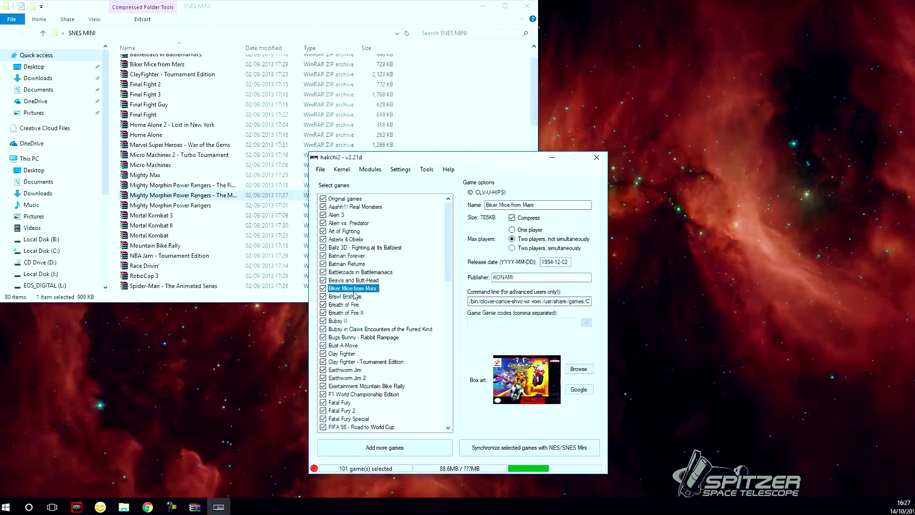
key("Up")
key("Up")
key("Up")
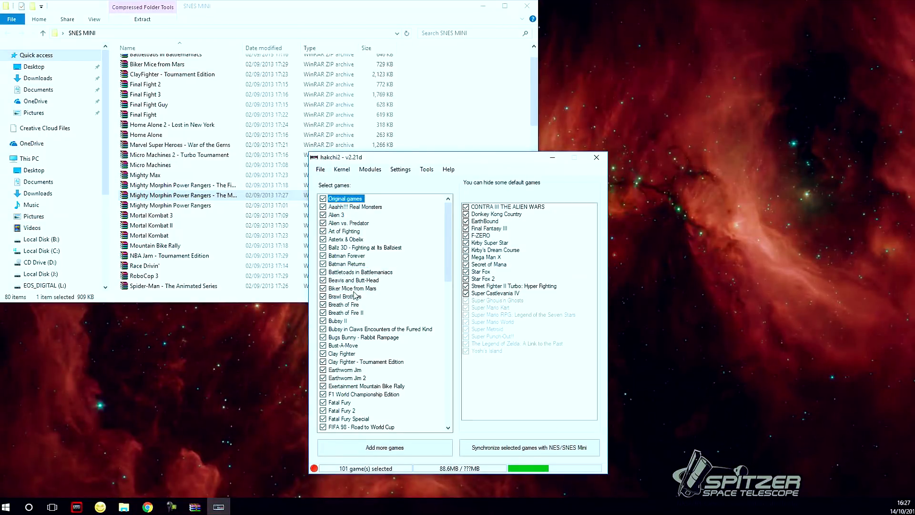
key("Down")
key("Down")
key("Down")
key("Up")
key("Up")
key("Down")
key("Down")
key("Down")
key("Down")
key("Up")
key("Up")
Step: Find box art for Zombies Ate My Neighbors through Google Images and choose the first cover image
key("End")
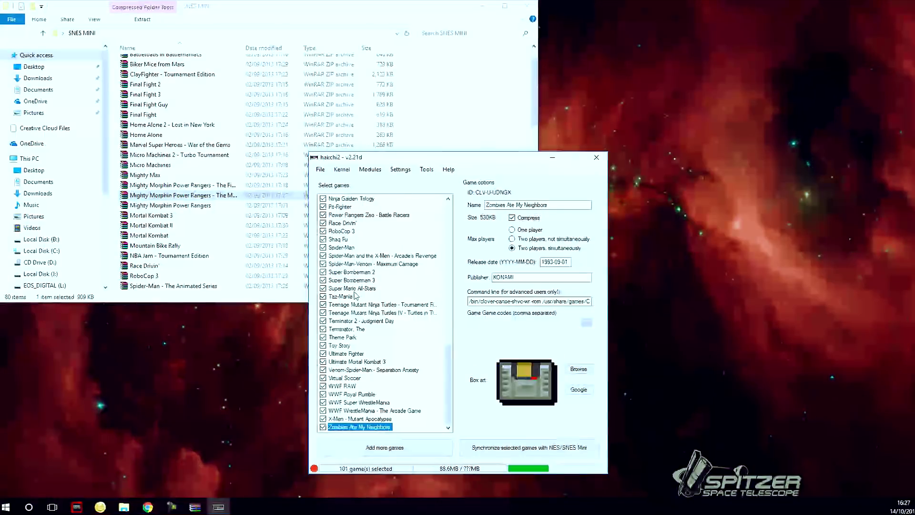
left_click(579, 390)
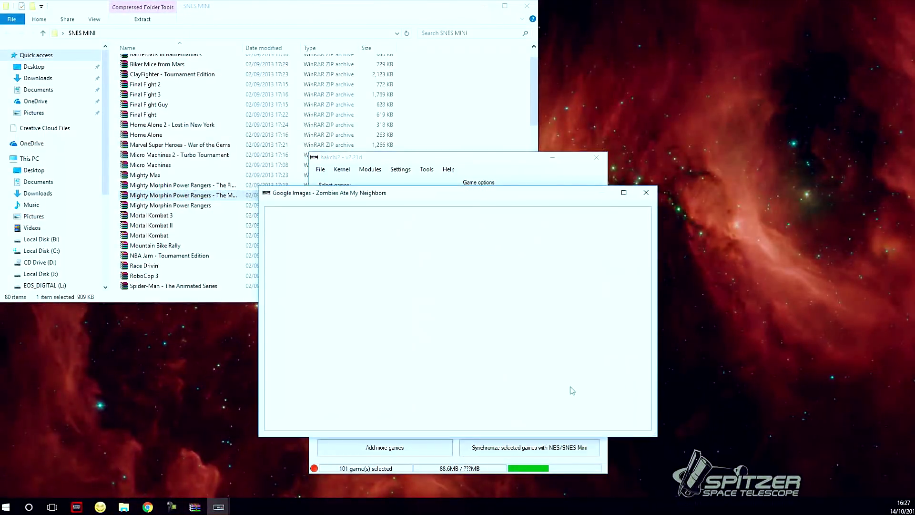
double_click(329, 257)
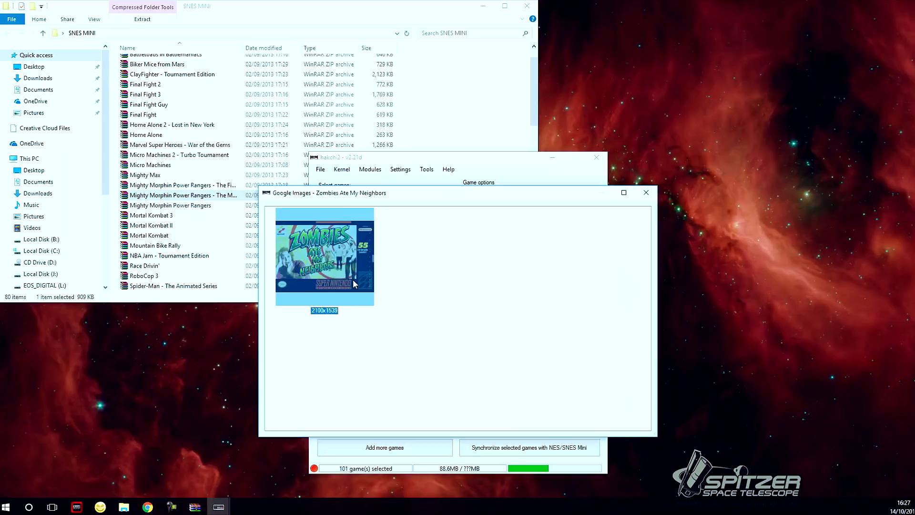
Step: Find box art for X-Men - Mutant Apocalypse through Google Images and choose the first cover image
left_click(359, 419)
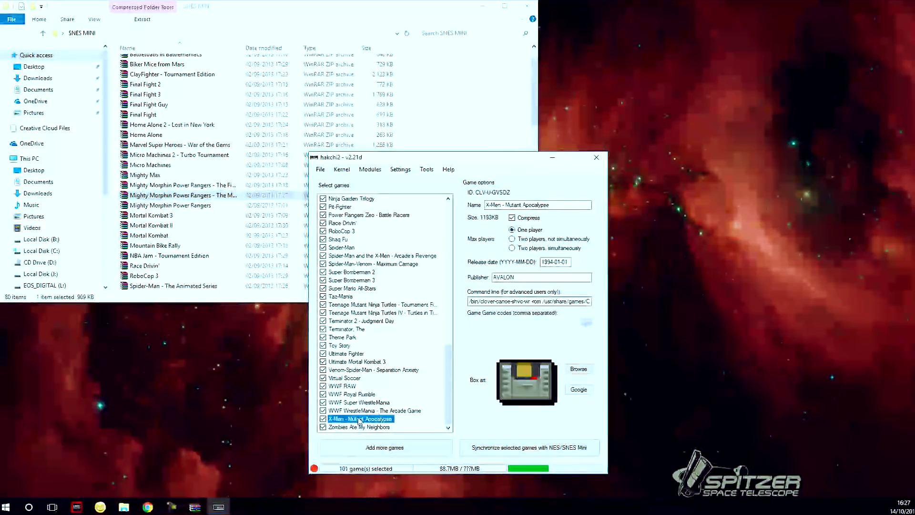
left_click(579, 390)
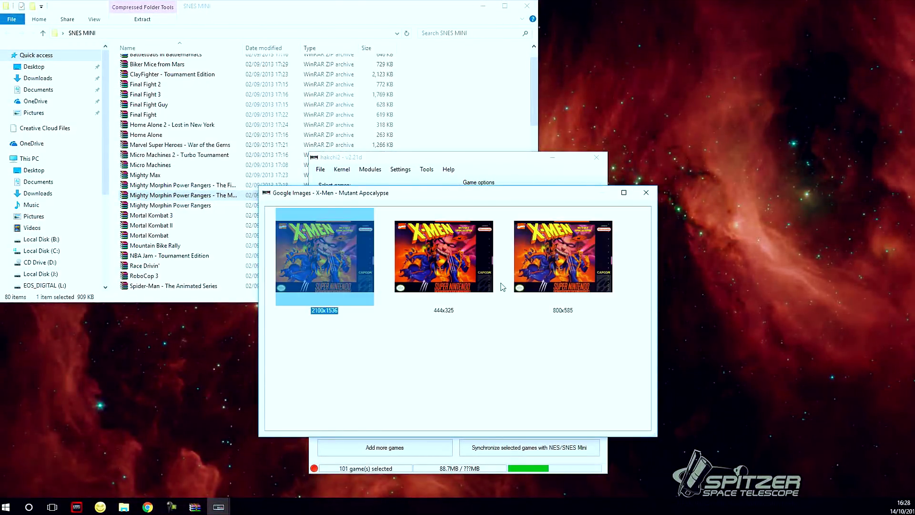
double_click(350, 290)
left_click(380, 420)
left_click(380, 411)
left_click(579, 370)
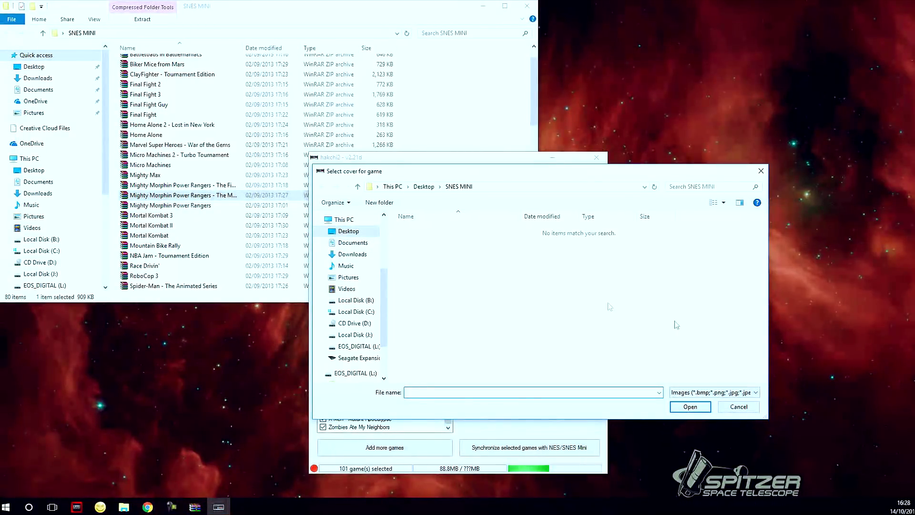
left_click(740, 407)
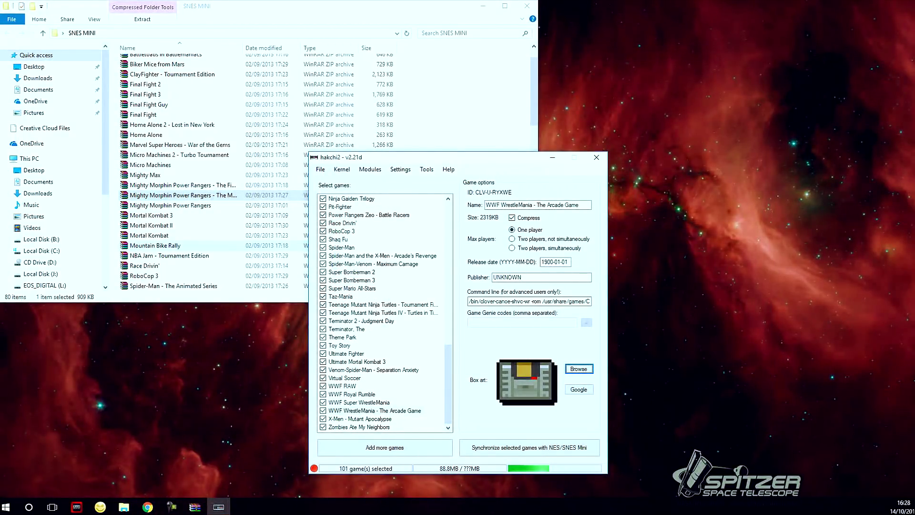
Step: View the SNES Vertical Master Set Standard Spine (567) covers as extra large icons, and clear the folder windows off the desktop
key("alt+Tab")
left_click_drag(804, 73, 771, 86)
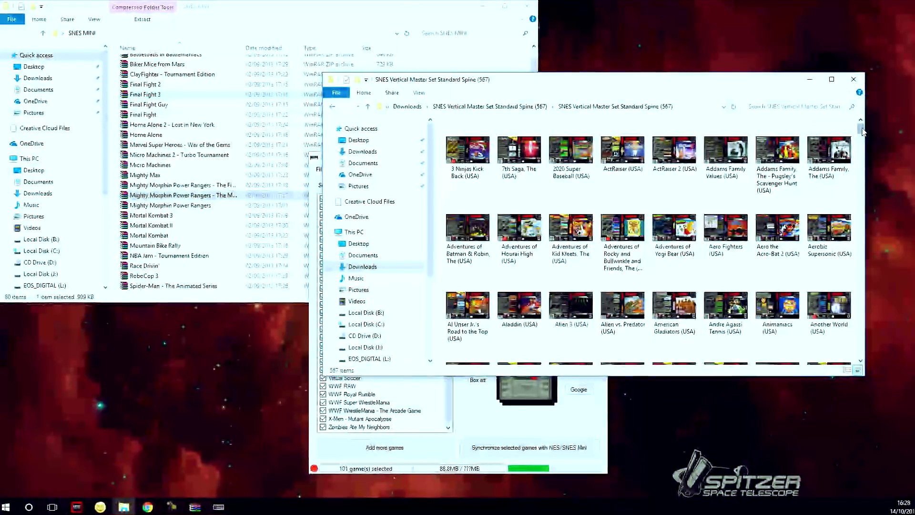
scroll(739, 205, "down", 5)
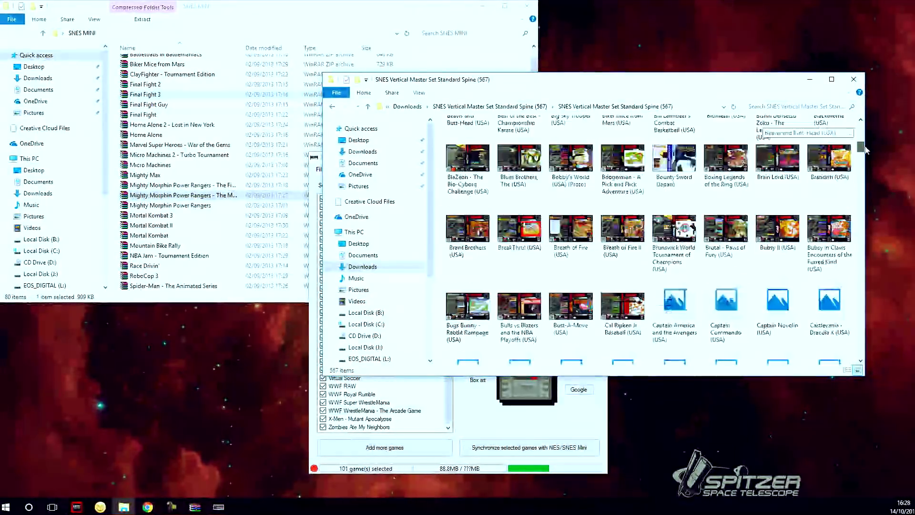
right_click(761, 203)
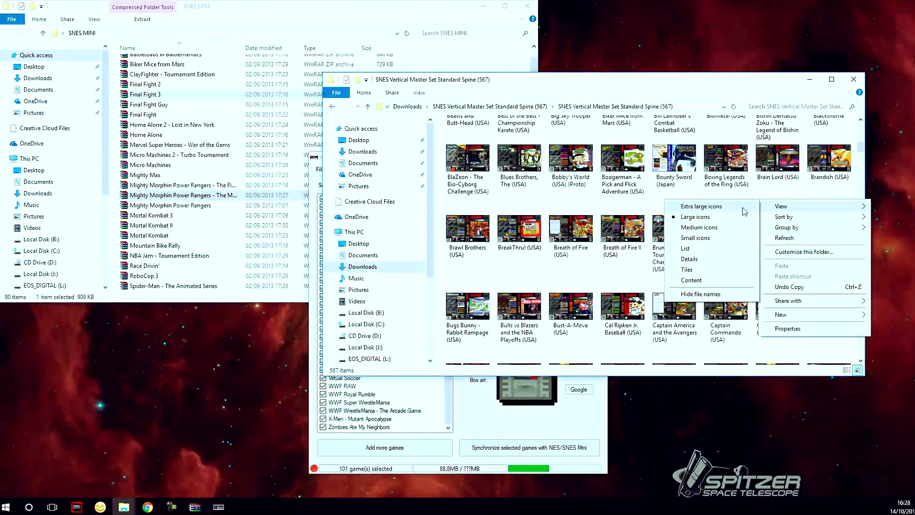
left_click(705, 207)
scroll(773, 224, "up", 3)
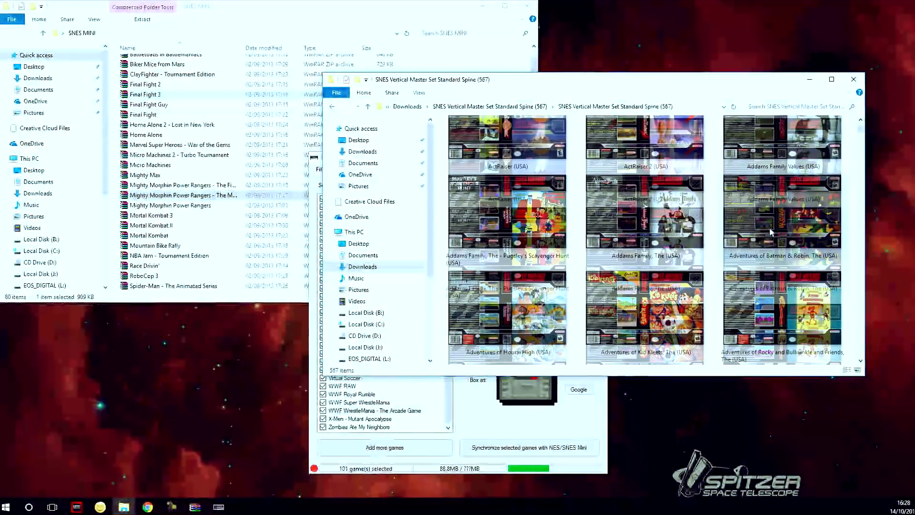
left_click_drag(634, 229, 531, 365)
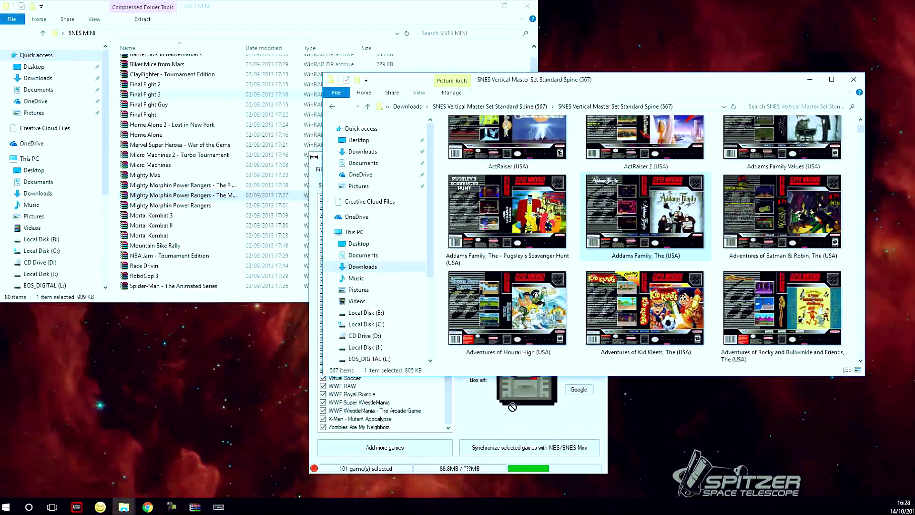
key("alt+F4")
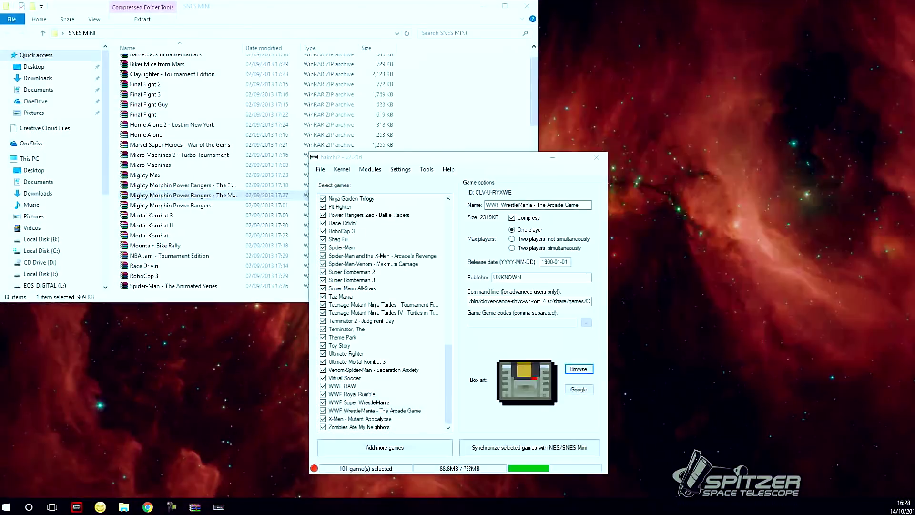
left_click_drag(490, 13, 560, 13)
left_click(559, 7)
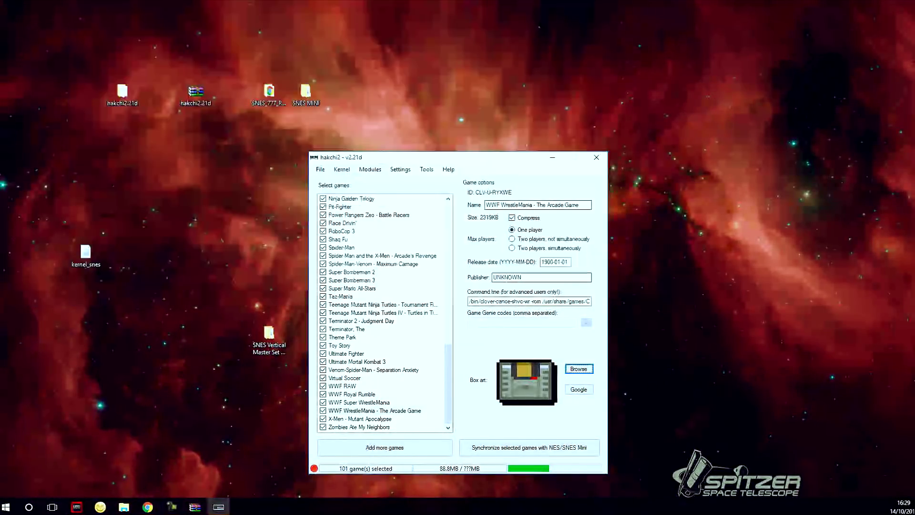
Step: Look for a Virtual Soccer cover in the desktop's SNES Vertical Master Set Standard Spine (567) folder and leave without choosing one
left_click(578, 369)
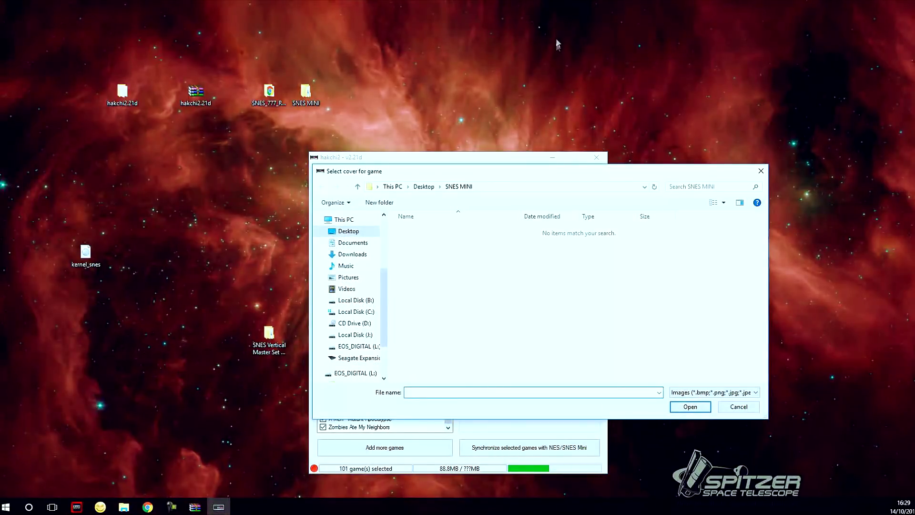
left_click(737, 407)
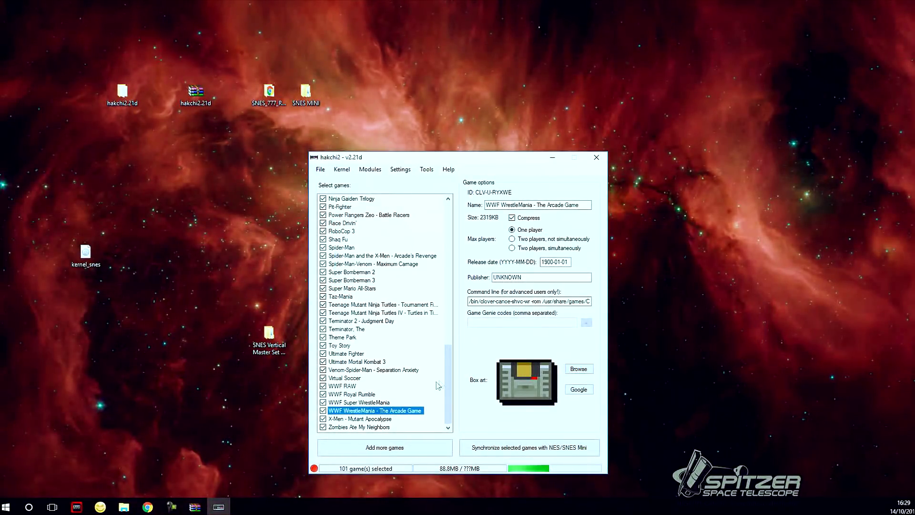
left_click(354, 379)
left_click(585, 370)
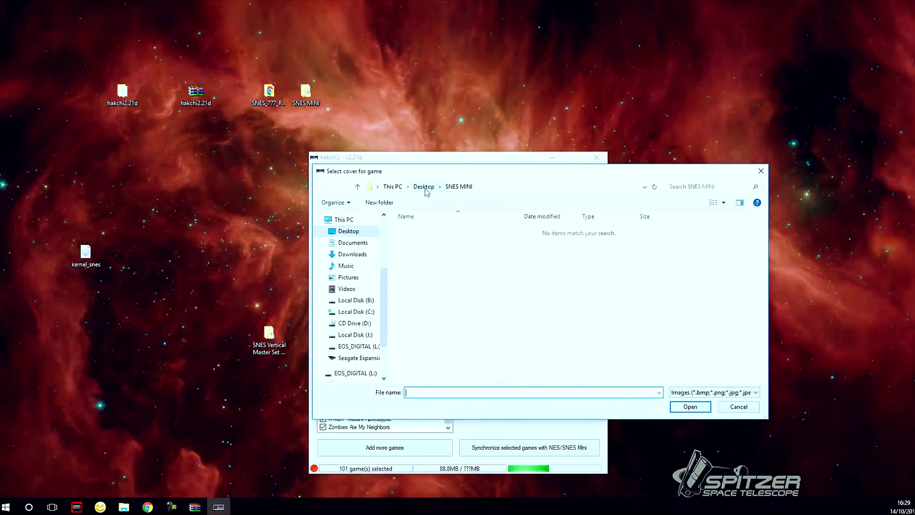
left_click(426, 188)
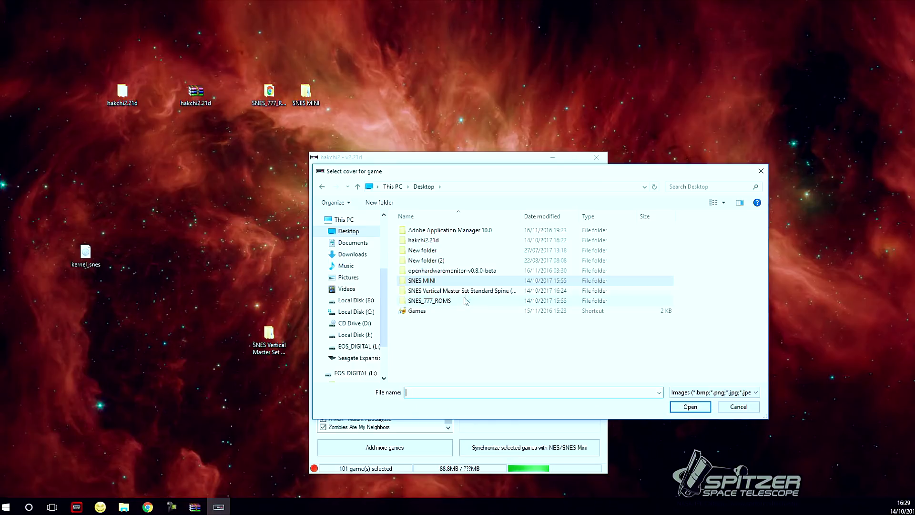
double_click(482, 293)
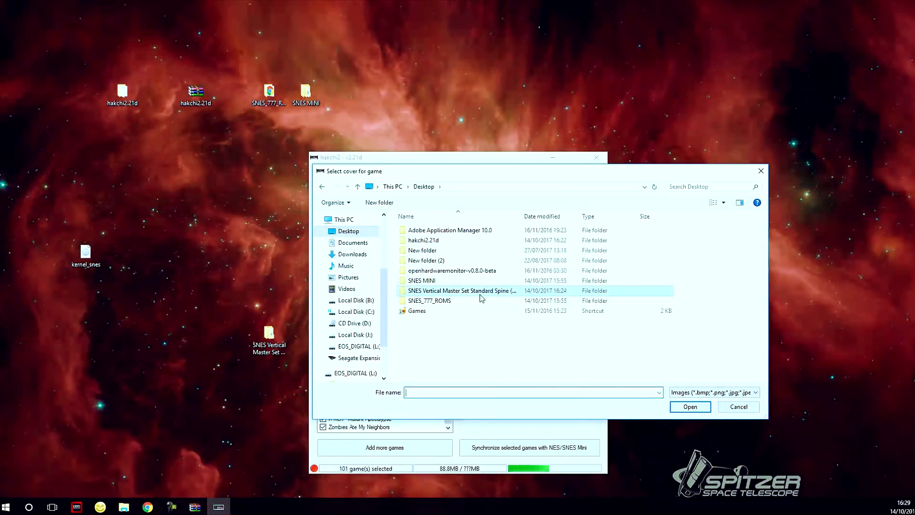
double_click(474, 231)
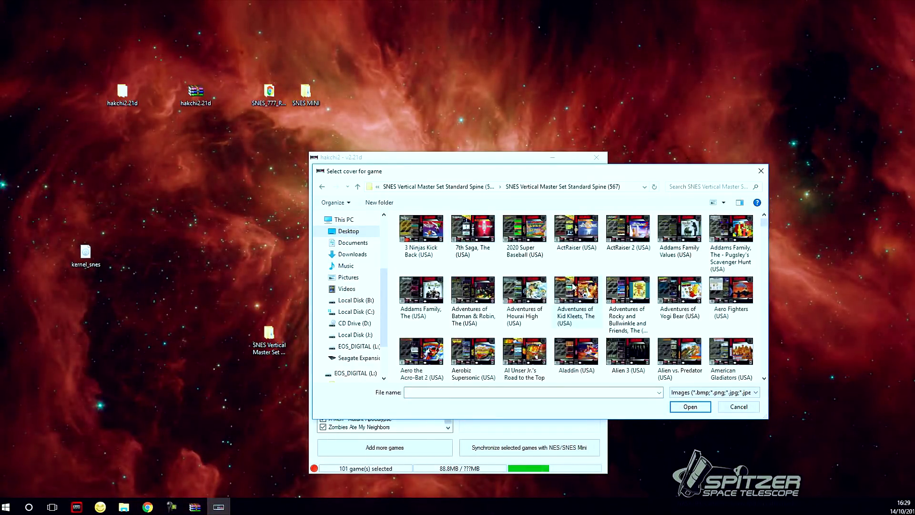
scroll(575, 286, "down", 20)
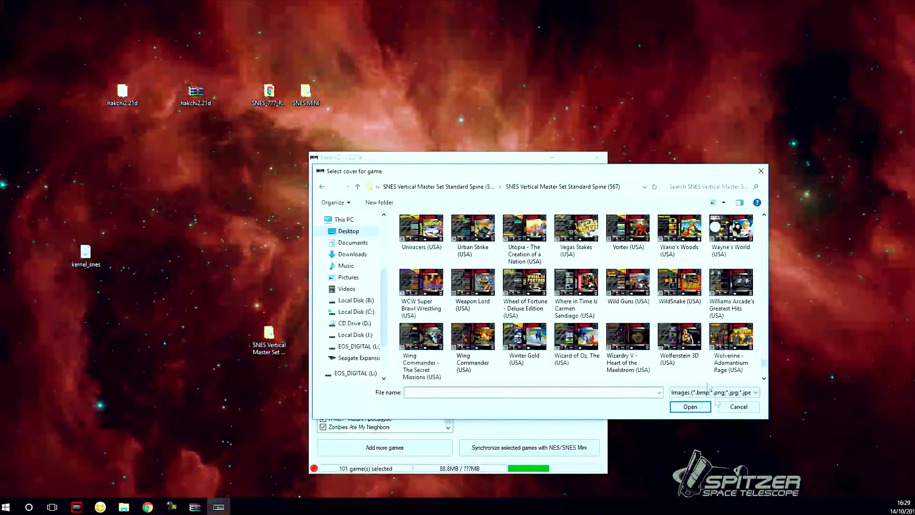
left_click(739, 407)
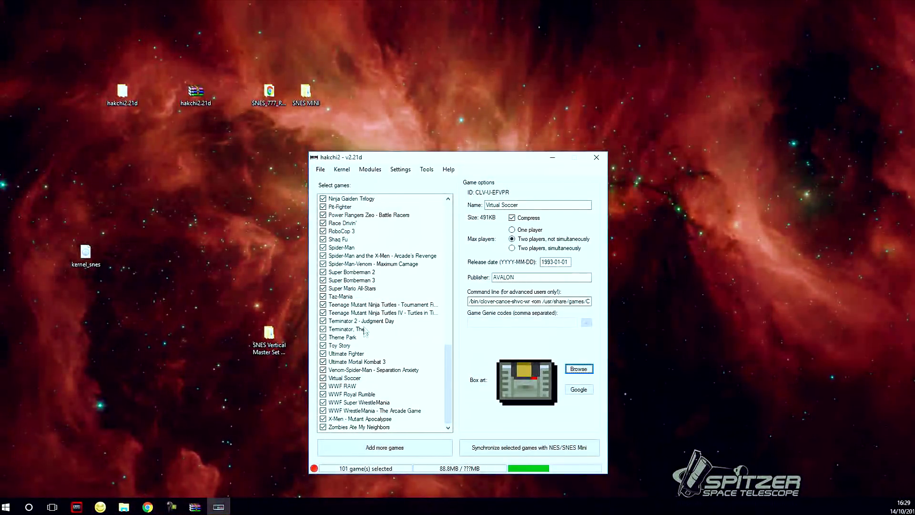
Step: Set the box art of Terminator 2 - Judgment Day to its USA cover image from the SNES Vertical Master Set folder
left_click(364, 330)
left_click(365, 321)
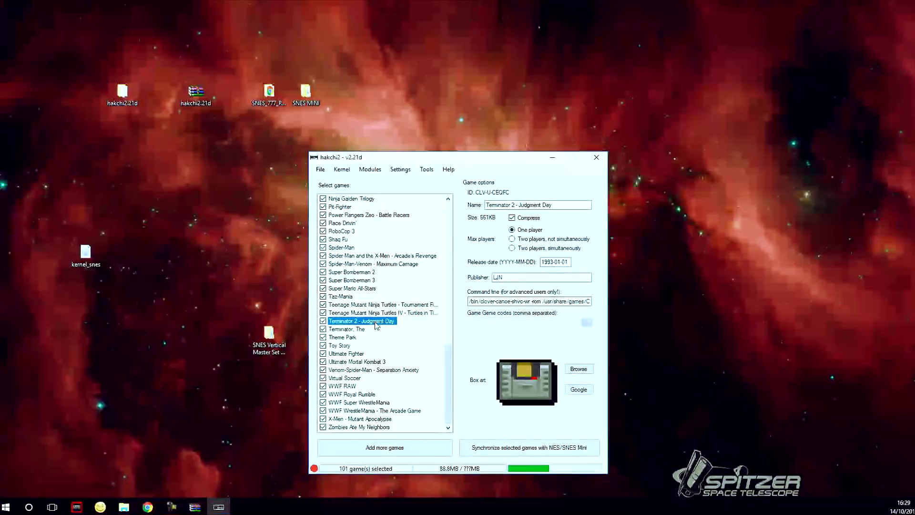
left_click(578, 371)
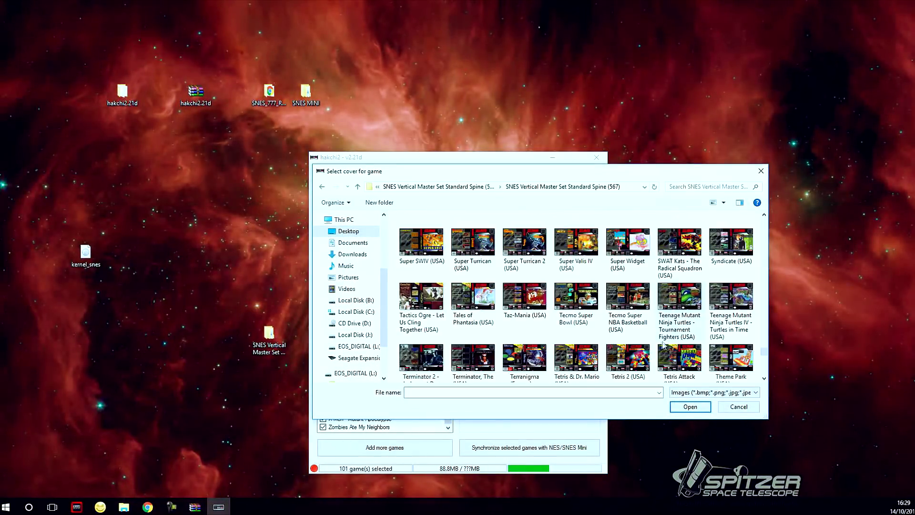
scroll(562, 358, "down", 2)
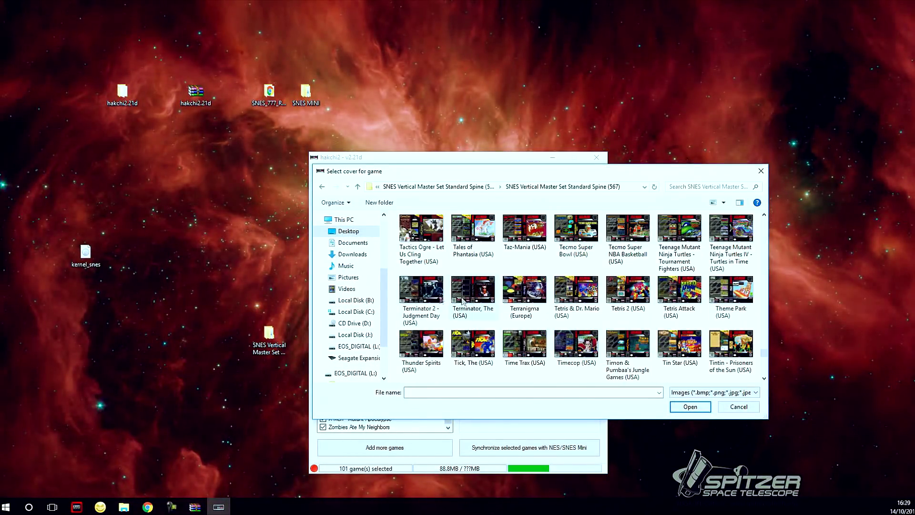
double_click(427, 296)
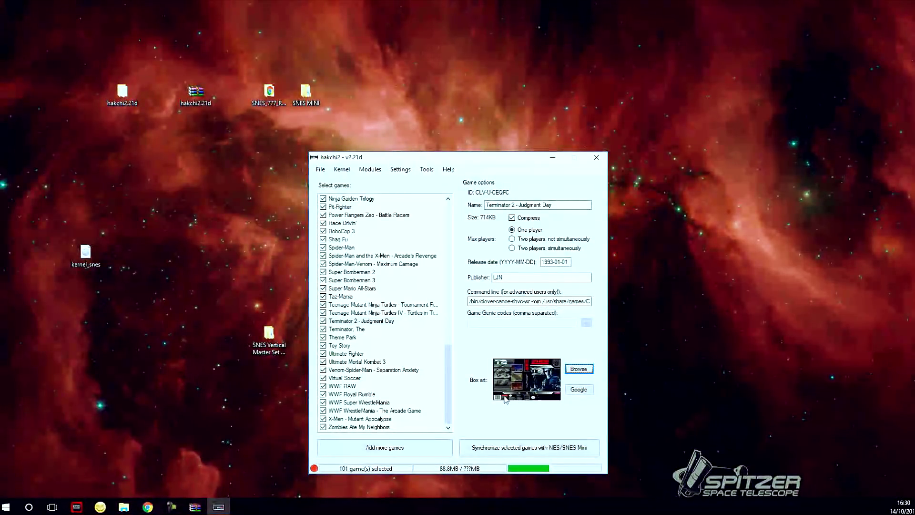
Step: Check the box art of the games around Terminator 2 - Judgment Day, Ultimate Fighter and Mortal Kombat II
left_click(382, 313)
left_click(380, 321)
key("Up")
key("Down")
key("Down")
left_click(361, 353)
scroll(382, 386, "up", 6)
left_click(366, 312)
left_click(365, 312, "ctrl")
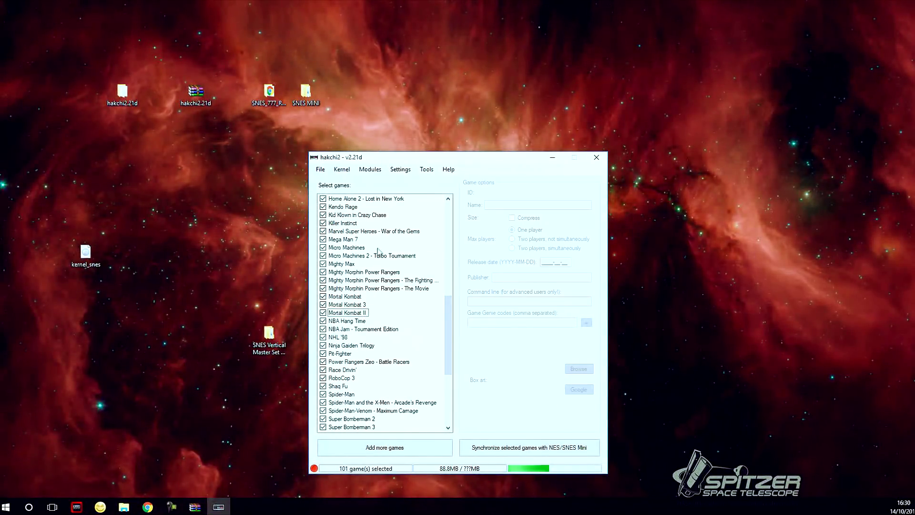
Step: Go through the game list and check the box art of games such as Super Bomberman 3 and Mighty Morphin Power Rangers - The Fighting Edition
left_click_drag(447, 329, 386, 200)
left_click_drag(448, 233, 448, 405)
left_click(382, 427)
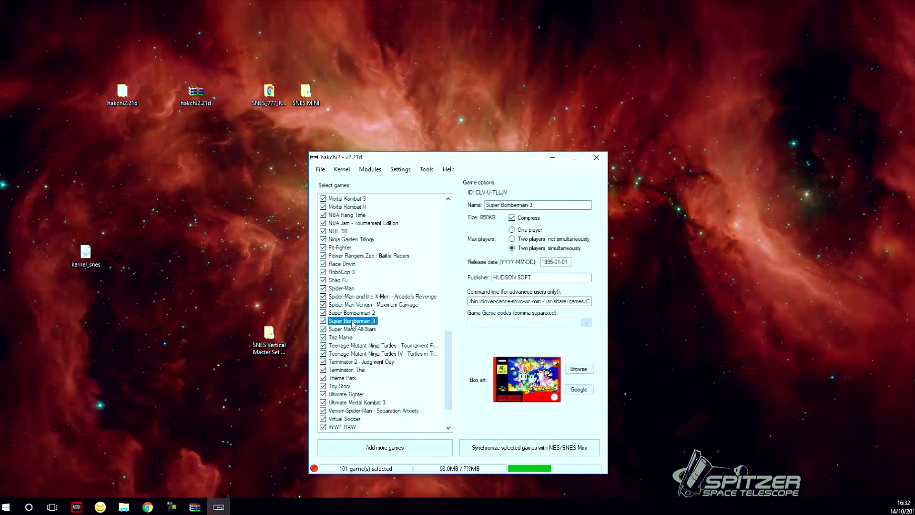
left_click(355, 370)
scroll(353, 329, "up", 8)
left_click(362, 345)
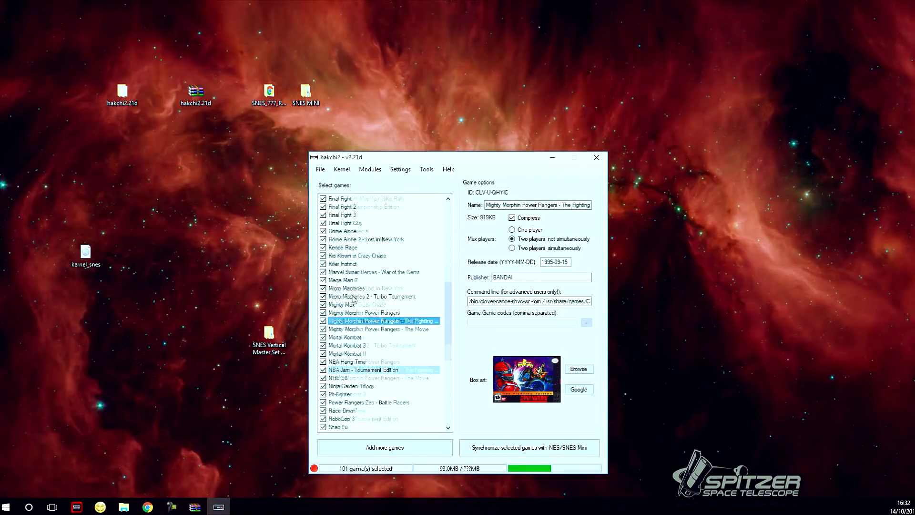
scroll(426, 197, "up", 3)
Step: Set the pages/folders structure to "Pages, split games equally" with a maximum of 50 games per page/folder
left_click(405, 171)
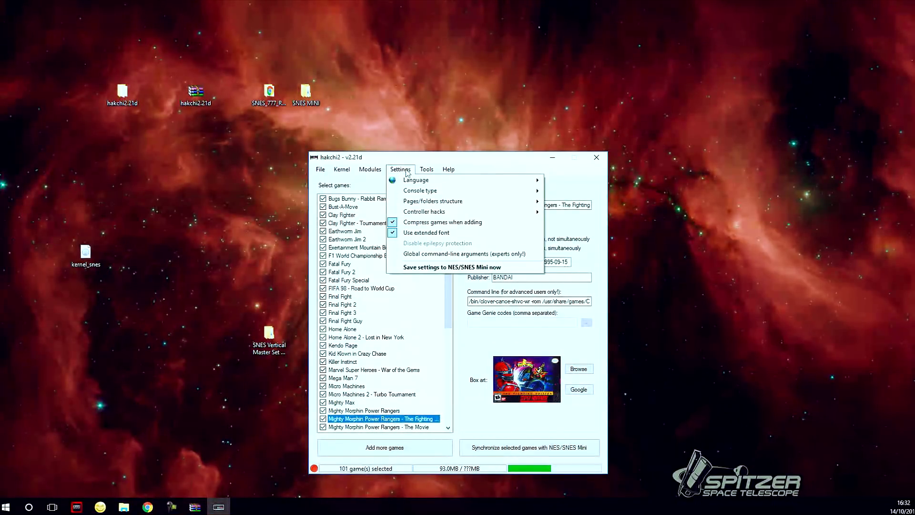
mouse_move(422, 201)
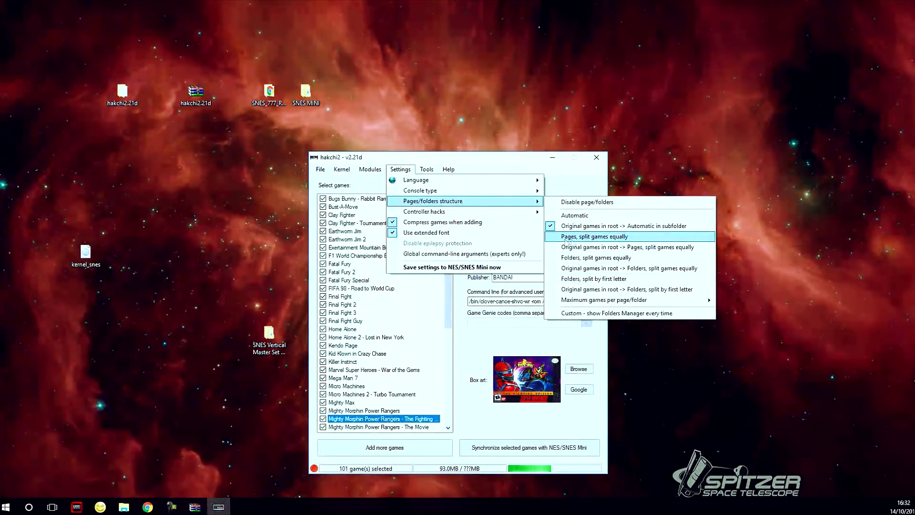
left_click(587, 237)
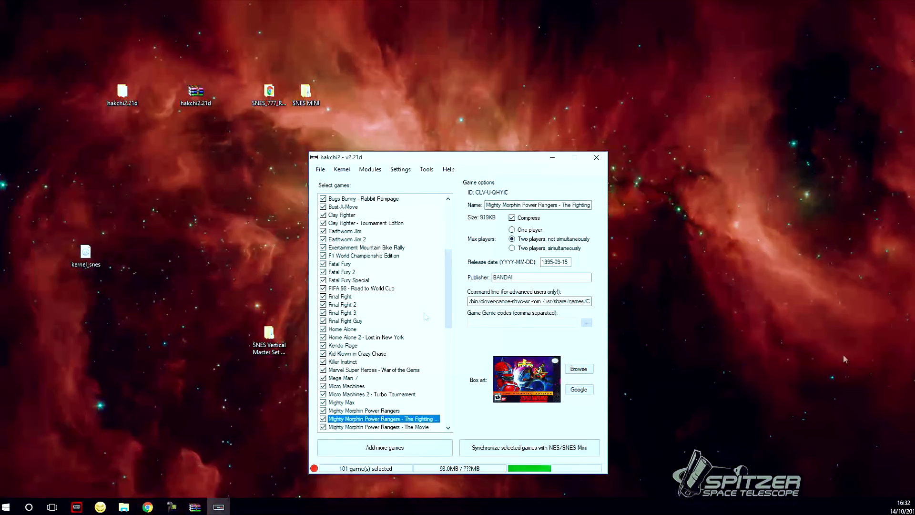
left_click(370, 170)
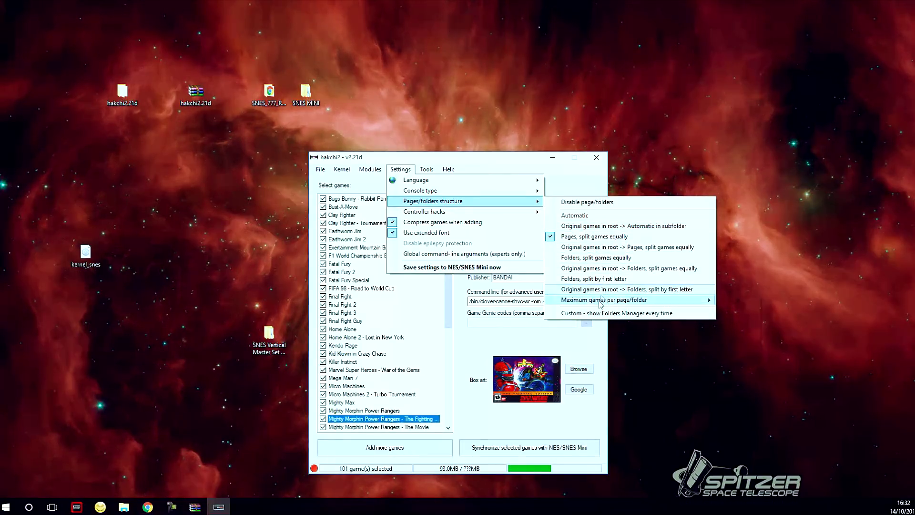
mouse_move(600, 304)
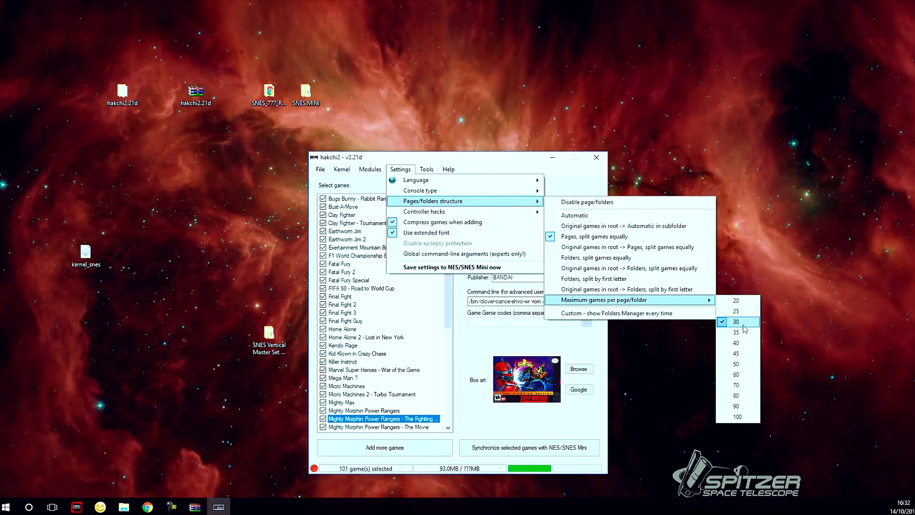
left_click(737, 364)
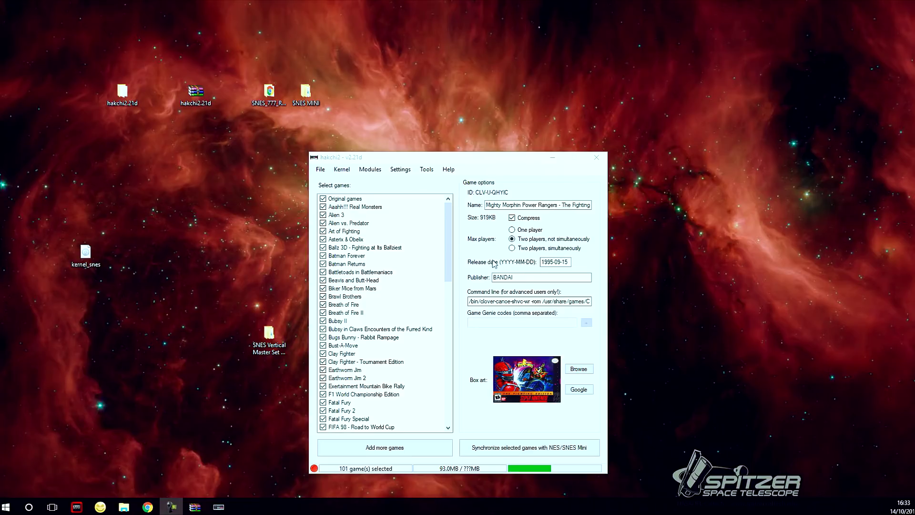
Step: Review the options and box art of the games from Alien 3 through Batman Forever
left_click(339, 256)
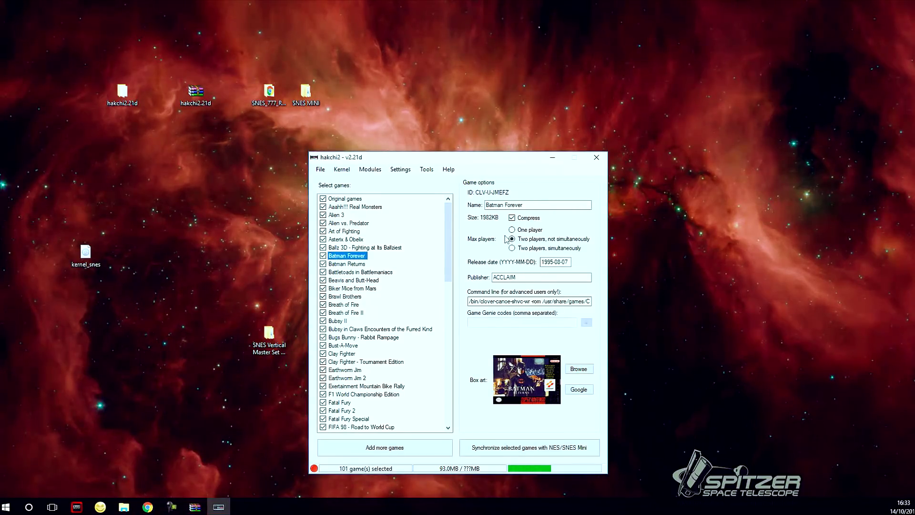
key("Up")
key("Up")
key("Up")
key("Up")
key("Up")
key("Down")
key("Down")
key("Down")
key("Down")
key("Down")
Step: Review the options and box art of the games from Beavis and Butt-Head through Clay Fighter - Tournament Edition
left_click(361, 282)
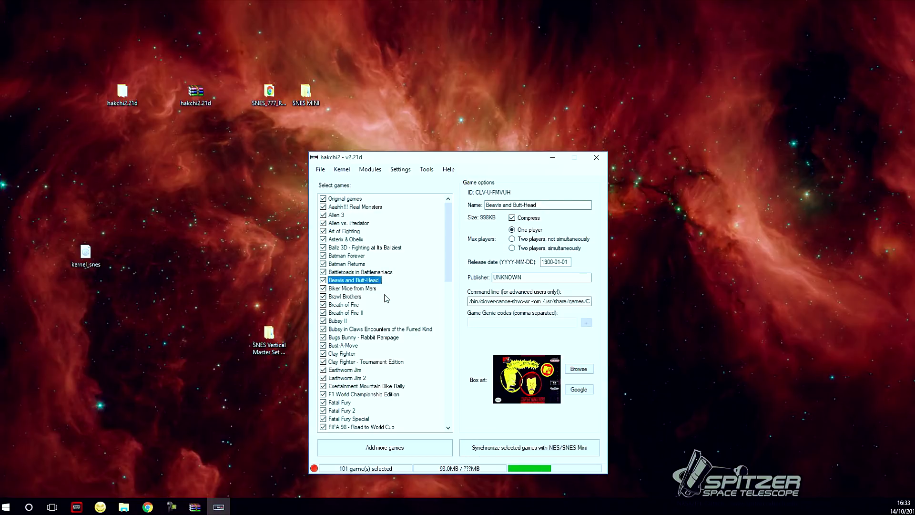
key("ctrl+space")
key("Down")
key("Down")
left_click(355, 330)
left_click(362, 362)
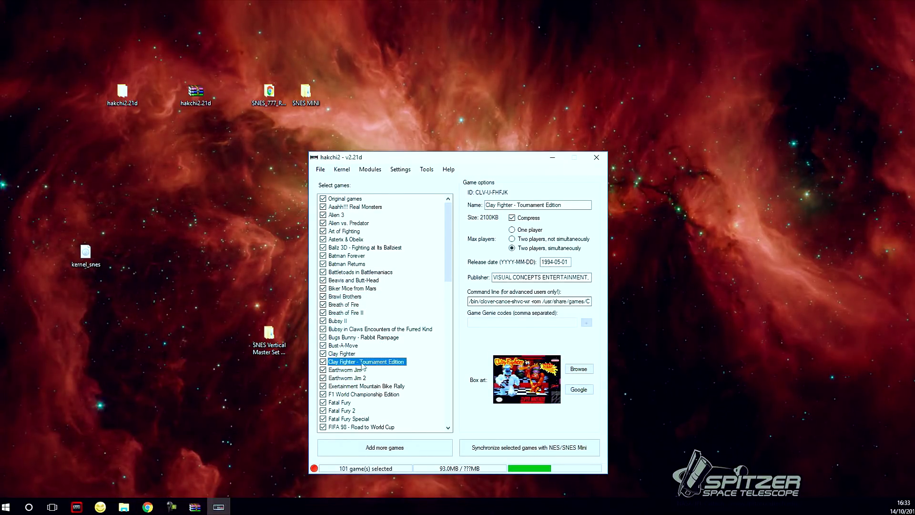
Step: Review the options and box art of the games from Earthworm Jim through Fatal Fury Special
key("Down")
key("Down")
key("Down")
key("Down")
key("Down")
key("Down")
key("Down")
scroll(361, 394, "down", 3)
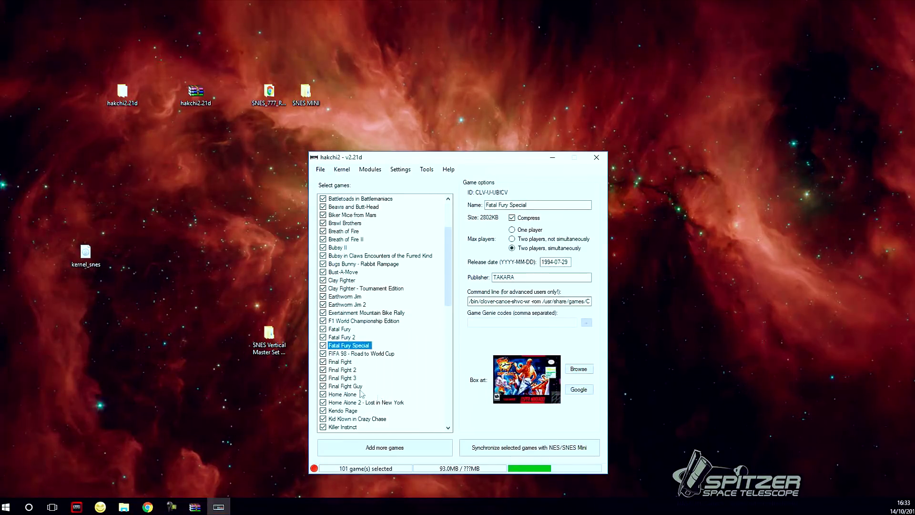
Step: Spot-check the options and box art of games such as Final Fight Guy, Final Fight 3, Bubsy in Claws Encounters and F1 World Championship Edition
left_click(360, 387)
scroll(361, 388, "down", 3)
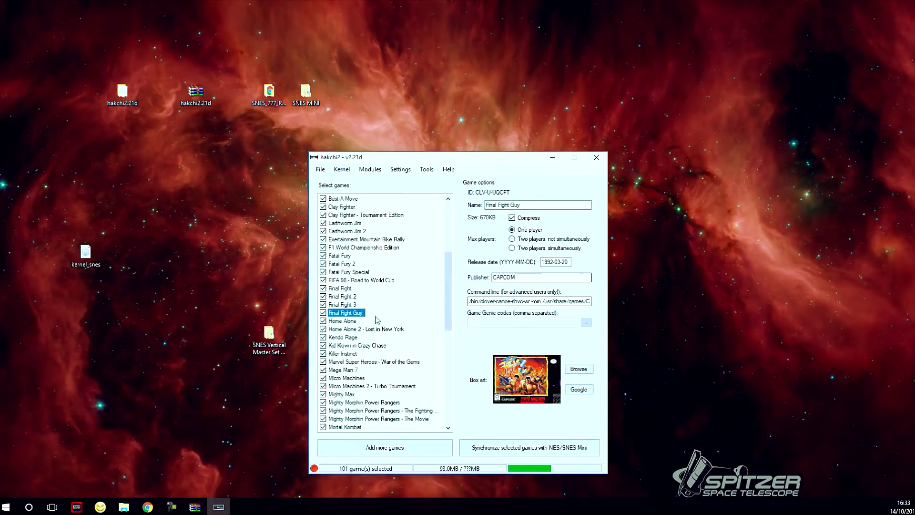
left_click(350, 371)
left_click(353, 304)
scroll(363, 318, "up", 6)
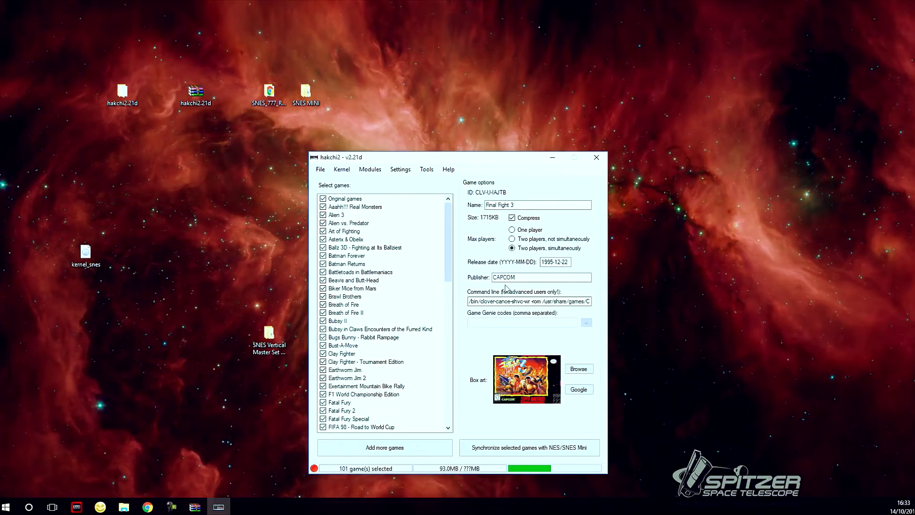
left_click(353, 289)
left_click(367, 329)
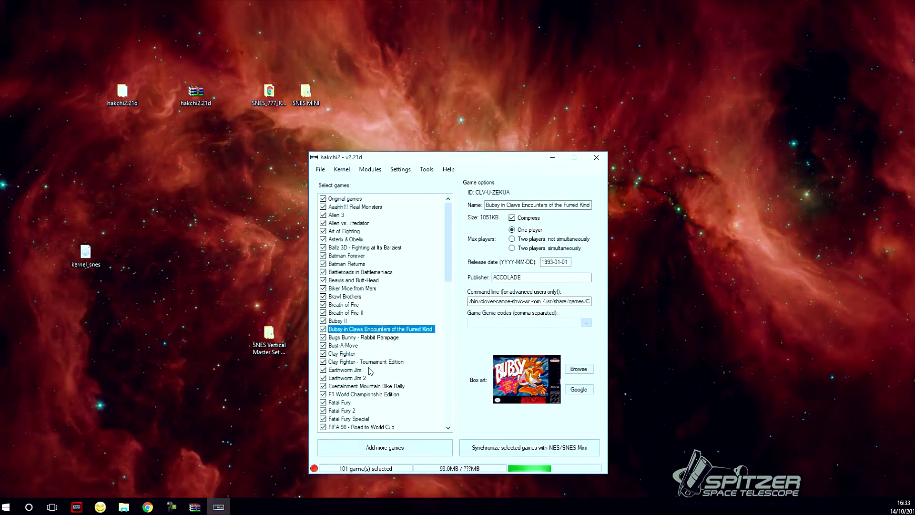
left_click(377, 394)
scroll(377, 394, "down", 2)
scroll(418, 353, "up", 2)
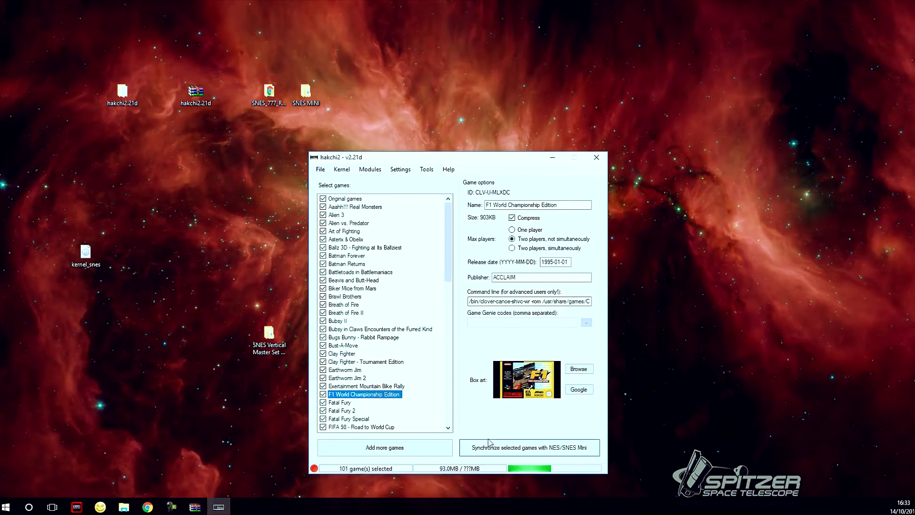
Step: Synchronize the selected games with the SNES Mini, agreeing to flash the custom kernel and continue with the upload
left_click(553, 453)
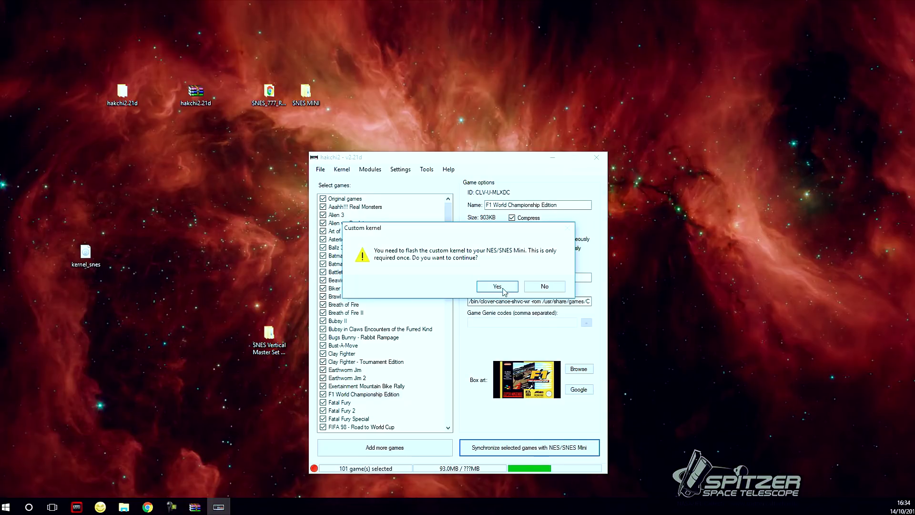
left_click(504, 290)
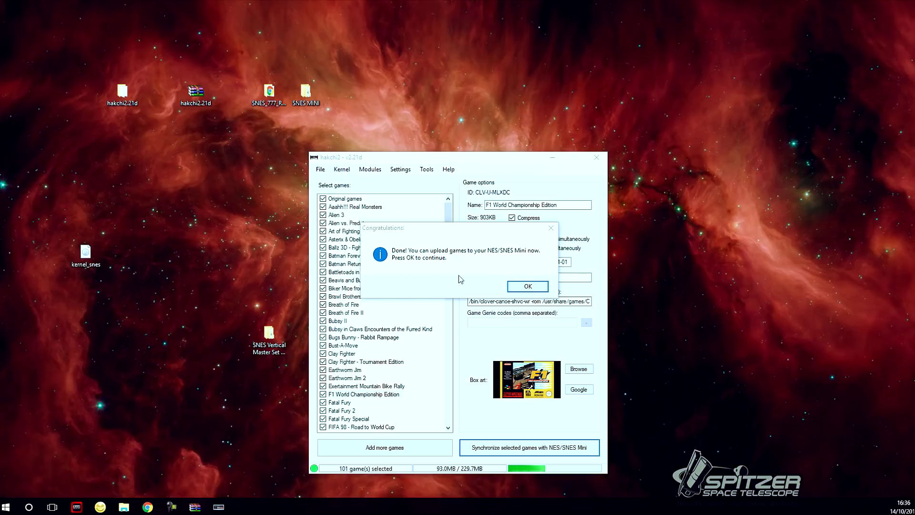
left_click(517, 289)
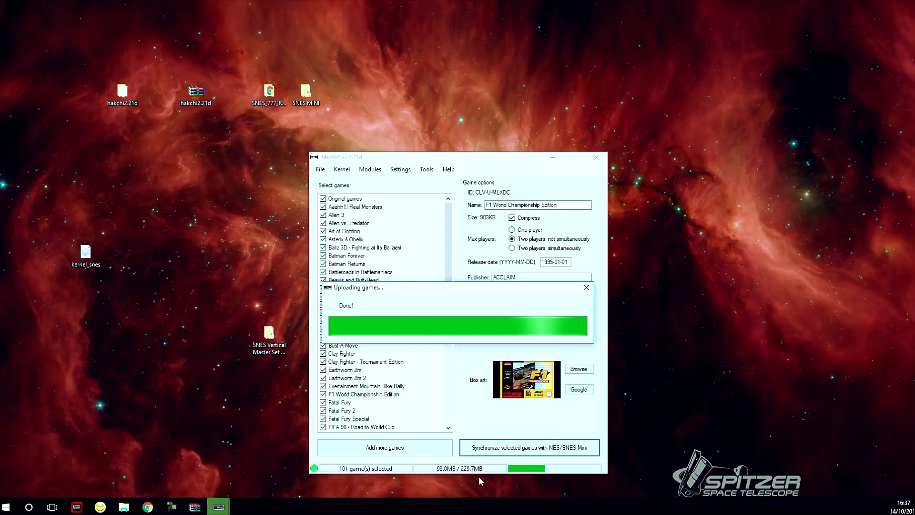
left_click(462, 287)
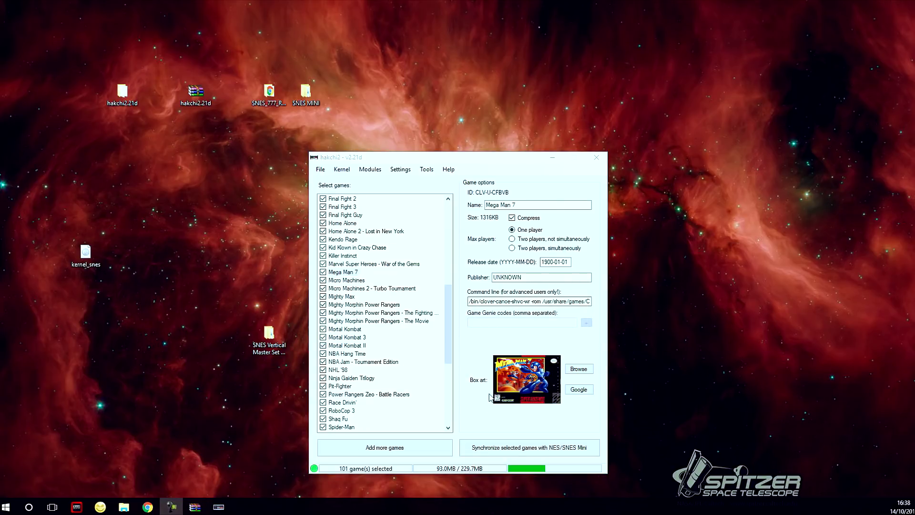
Step: Look over the game list down to Terminator, The, and view the available kernel commands without running any
mouse_move(448, 340)
left_mouse_down()
mouse_move(448, 263)
mouse_move(448, 325)
left_mouse_up()
left_click(409, 364)
scroll(396, 364, "down", 3)
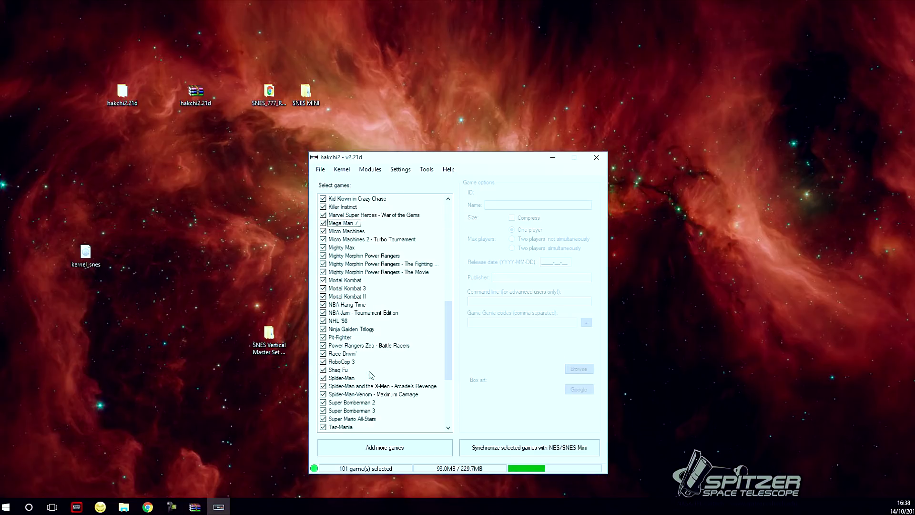
scroll(359, 389, "down", 3)
left_click(358, 386)
left_click_drag(447, 391, 446, 235)
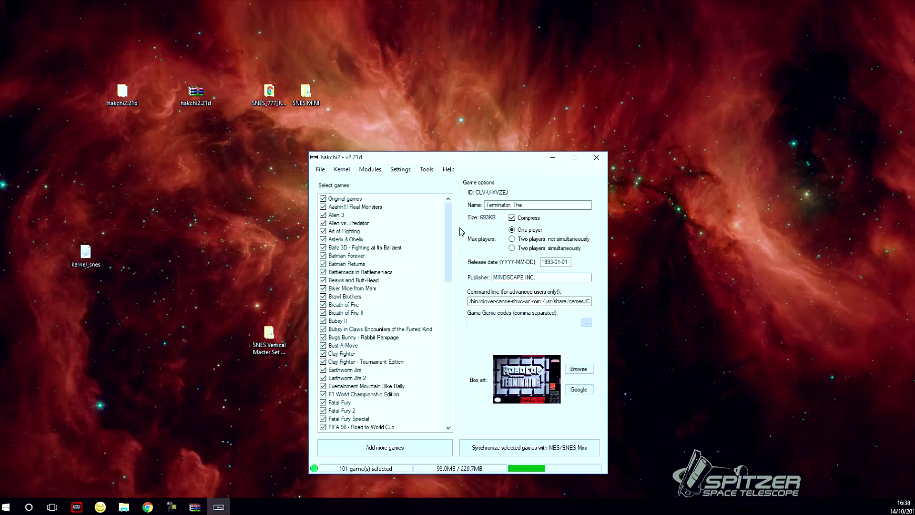
left_click(341, 170)
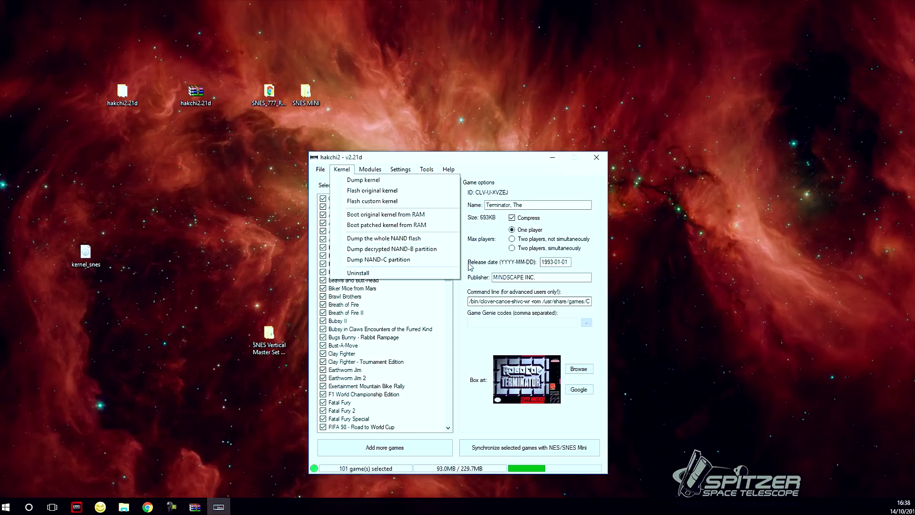
left_click(485, 355)
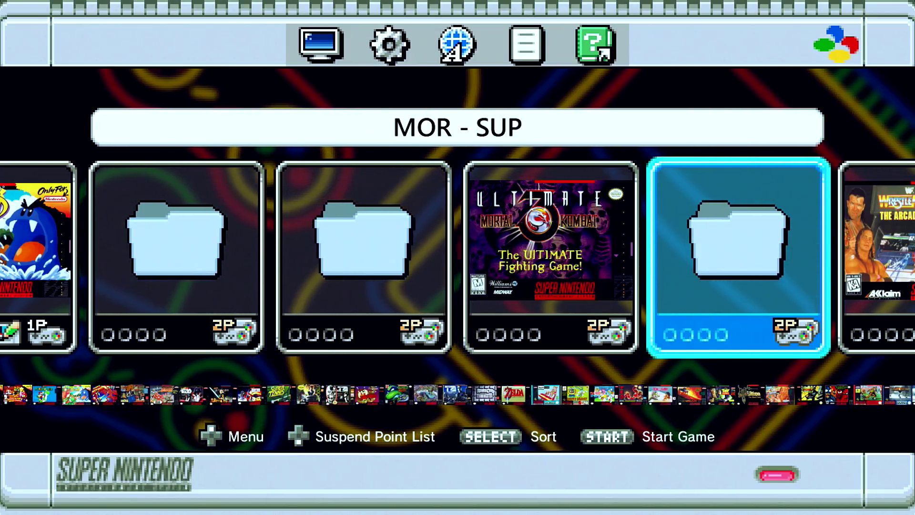
Step: On the SNES Classic Mini home menu, look through the folders beside Ultimate Mortal Kombat 3 and open the AAA - FAT folder
key("Left")
key("Left")
key("Left")
key("Right")
key("Right")
key("Right")
key("Left")
key("Left")
key("Left")
key("Right")
key("Left")
key("Right")
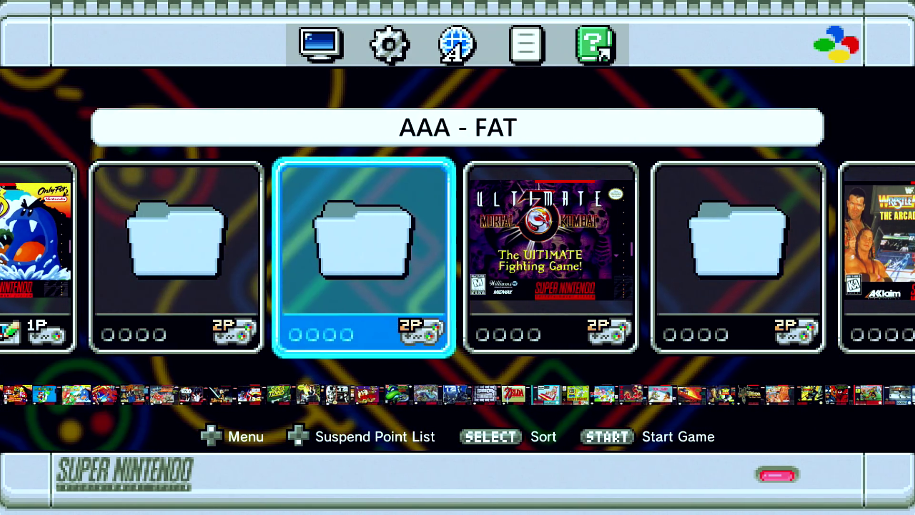
key("Left")
key("Right")
key("Right")
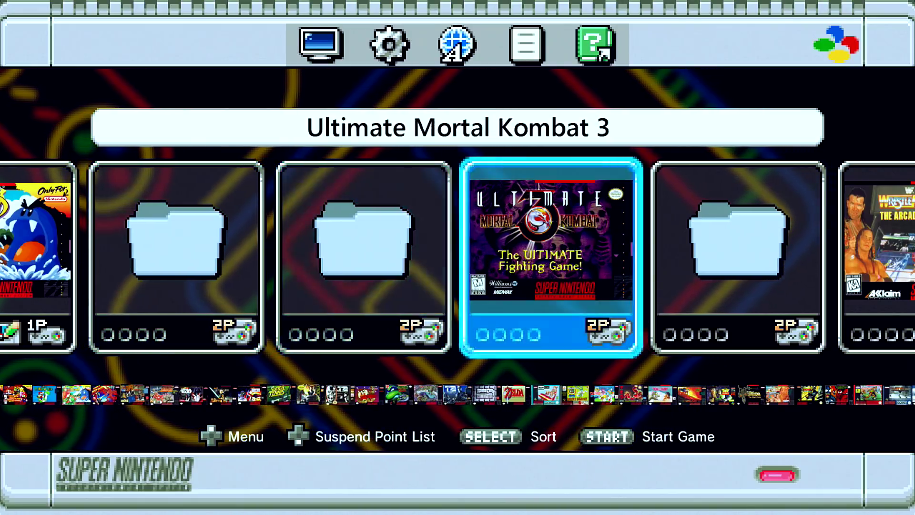
key("Return")
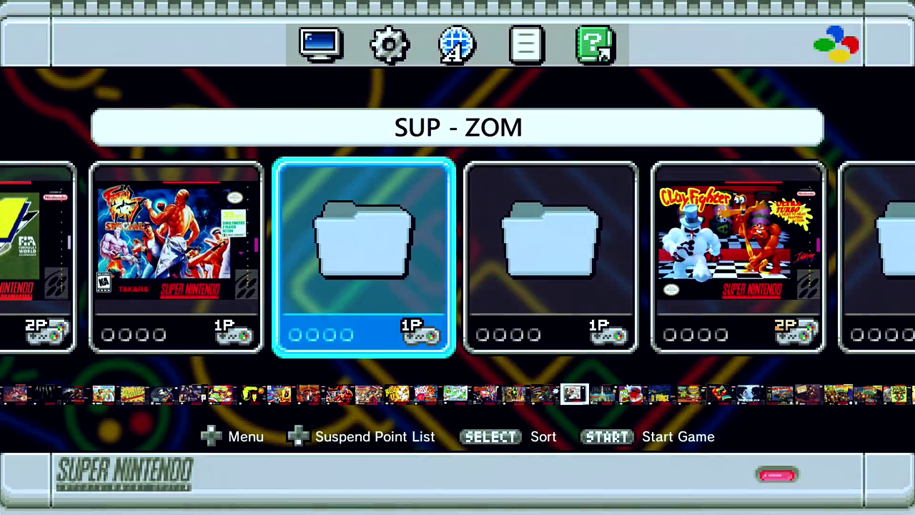
Step: Look through the games and folders on this page and open the SUP - ZOM folder
key("Right")
key("Right")
key("Right")
key("Left")
key("Left")
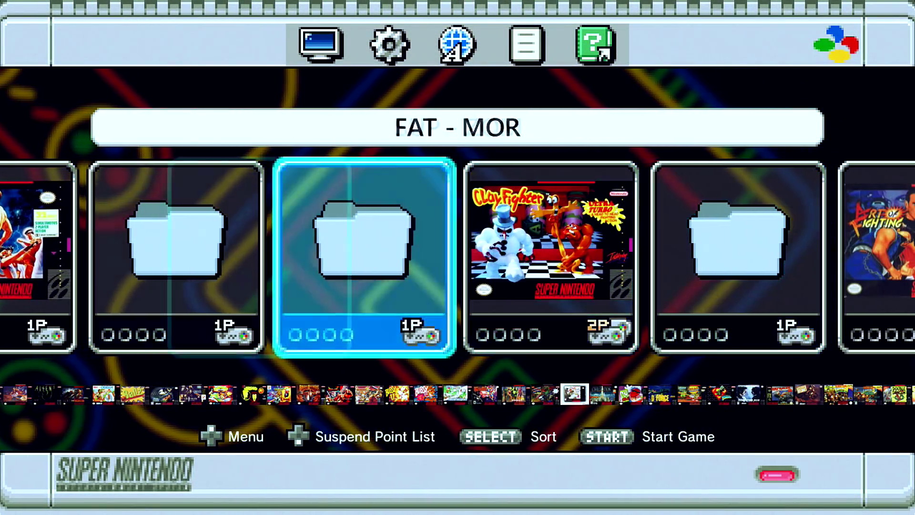
key("Left")
key("Left")
key("Right")
key("Right")
key("Return")
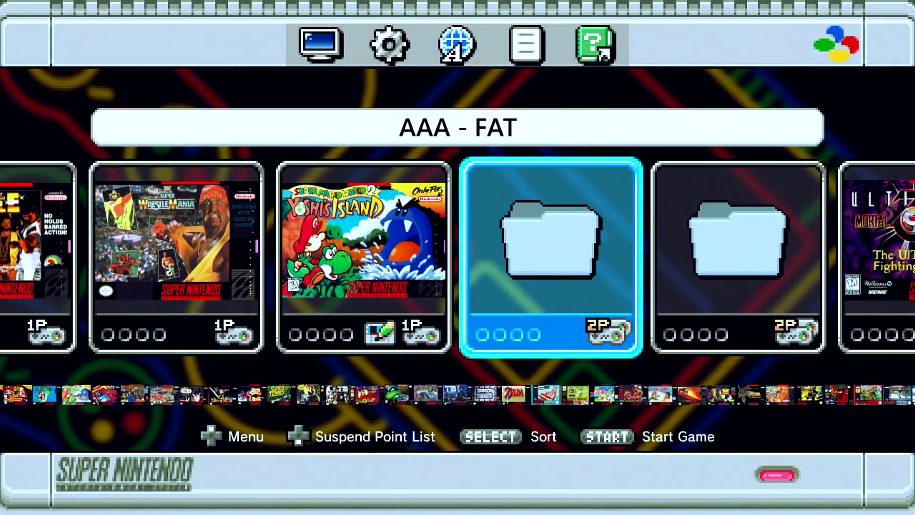
Step: Browse the games on the SUP - ZOM page from Ultimate Mortal Kombat 3 to Super Mario World 2 - Yoshi's Island
key("Right")
key("Right")
key("Right")
key("Right")
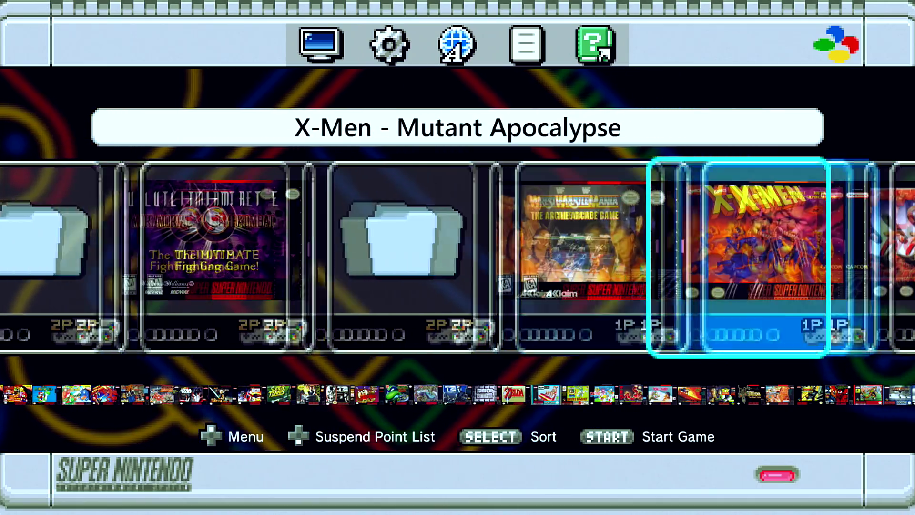
key("Right")
key("Right")
key("Right")
key("Right")
key("Right")
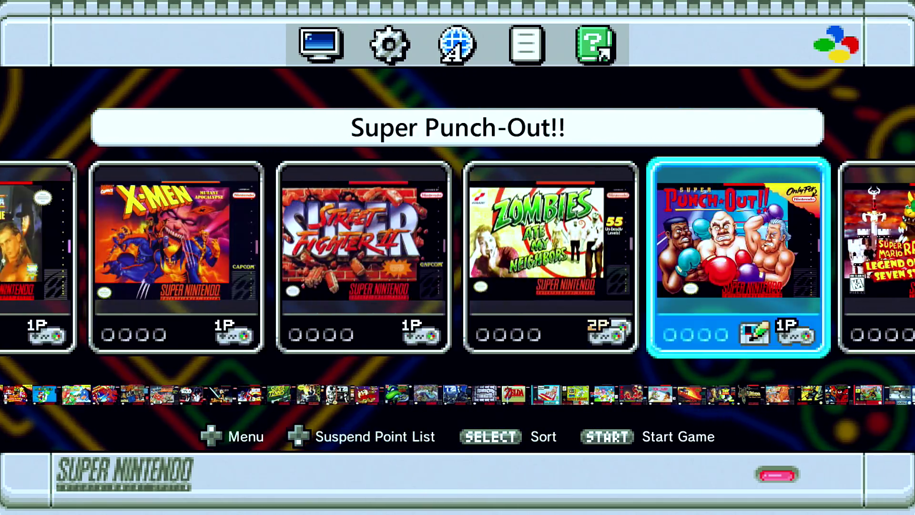
key("Right")
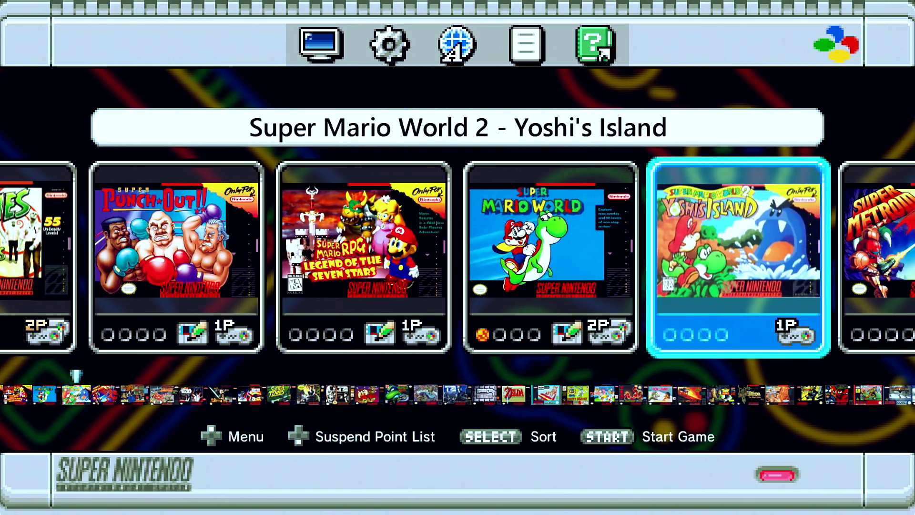
Step: Browse the games from Super Metroid past Super Tennis and T2 - The Arcade Game
key("Right")
key("Right")
key("Right")
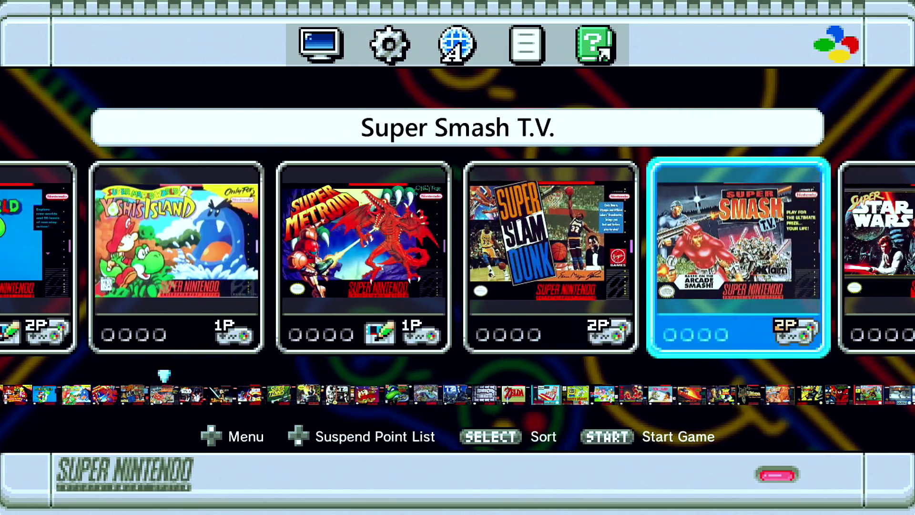
key("Right")
key("Right")
key("Right")
key("Right")
key("Right")
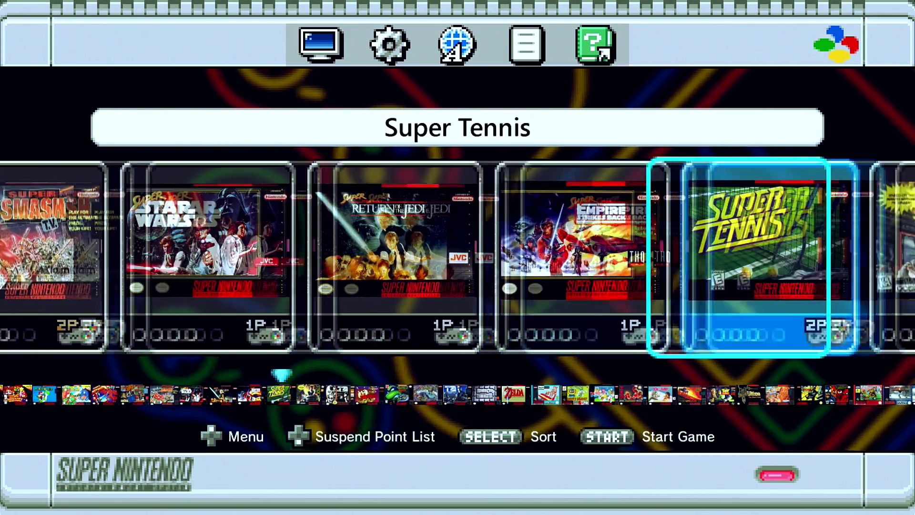
key("Right")
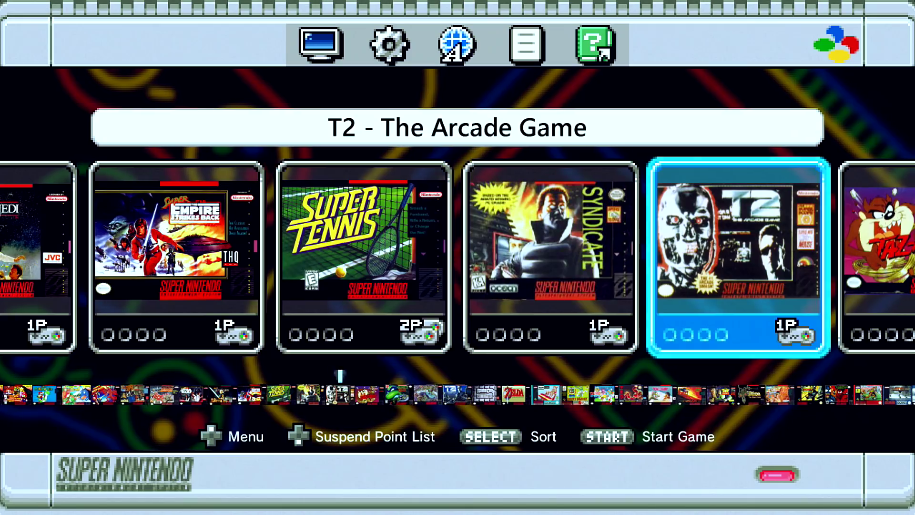
key("Right")
key("Right")
key("Right")
key("Right")
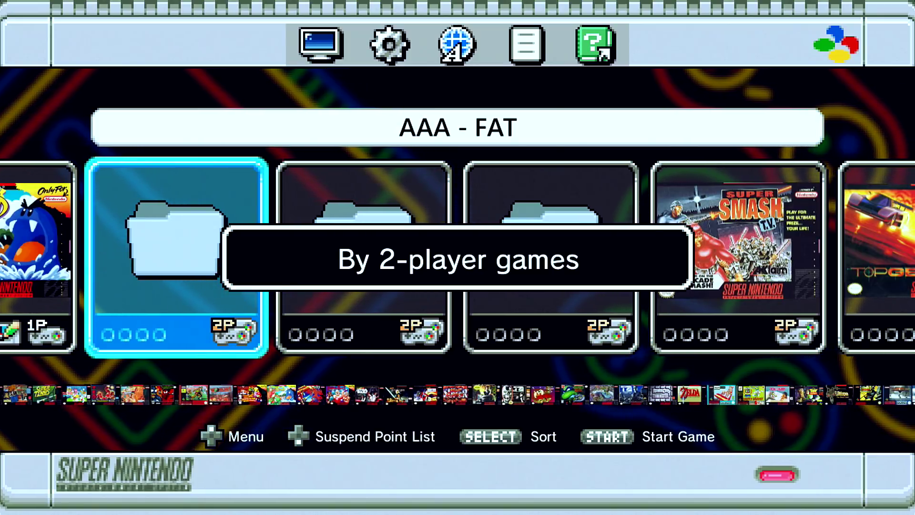
Step: Cycle the game sort order from 2-player games through recently played to times played
key("Right")
key("Right")
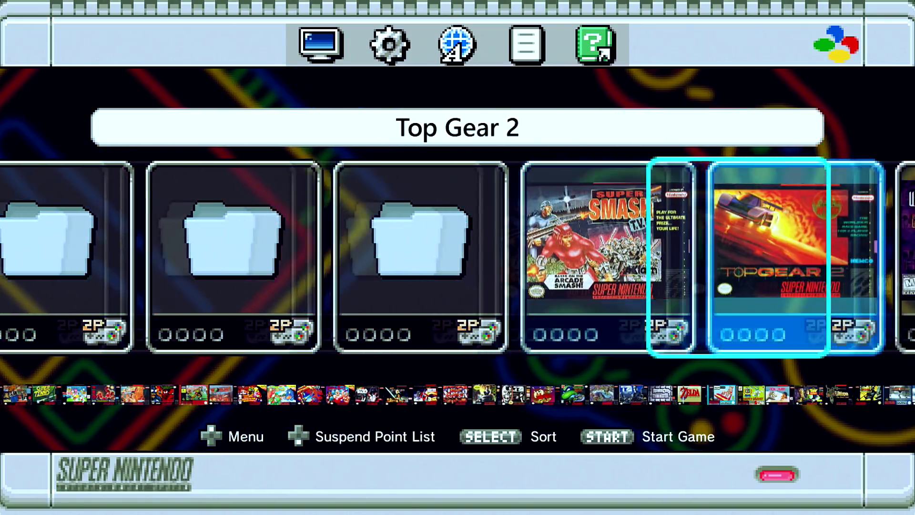
key("shift")
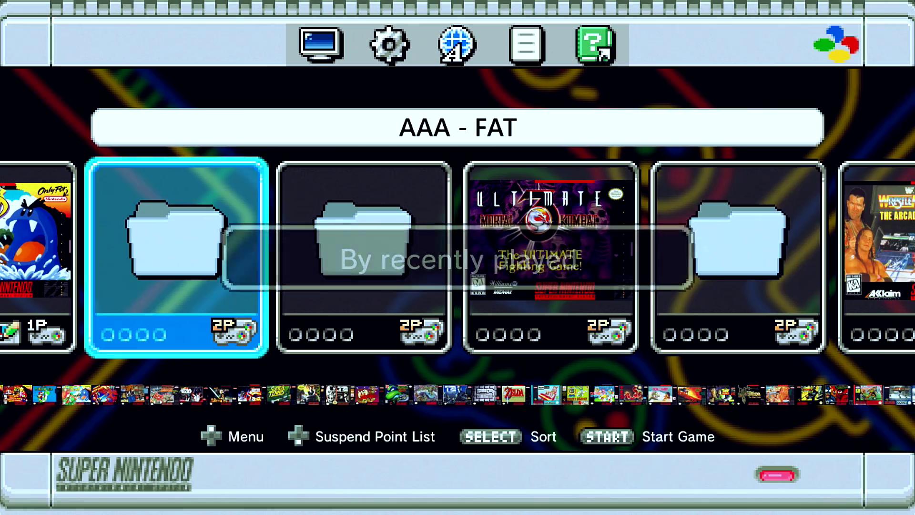
key("shift")
Step: Browse the re-sorted games to WWF WrestleMania - The Arcade Game and check its suspend point list
key("Right")
key("Right")
key("Right")
key("Right")
key("Right")
key("Right")
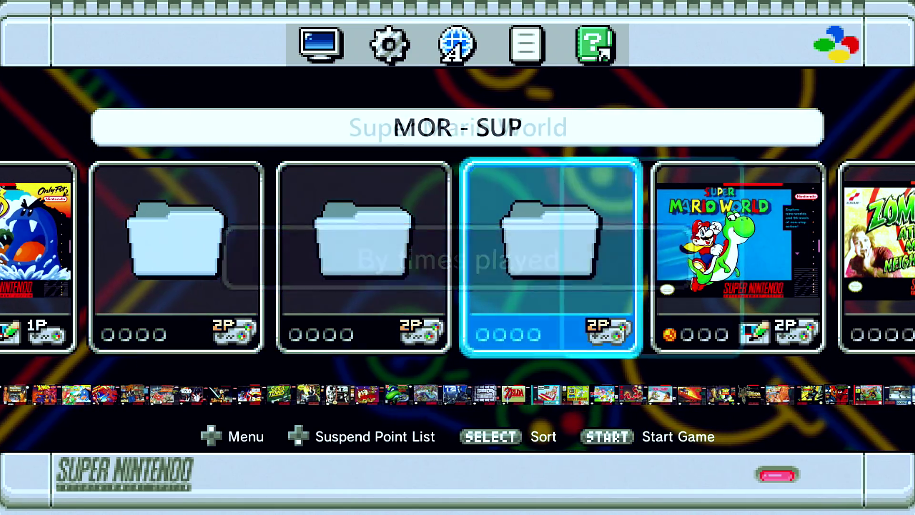
key("Right")
key("Right")
key("Right")
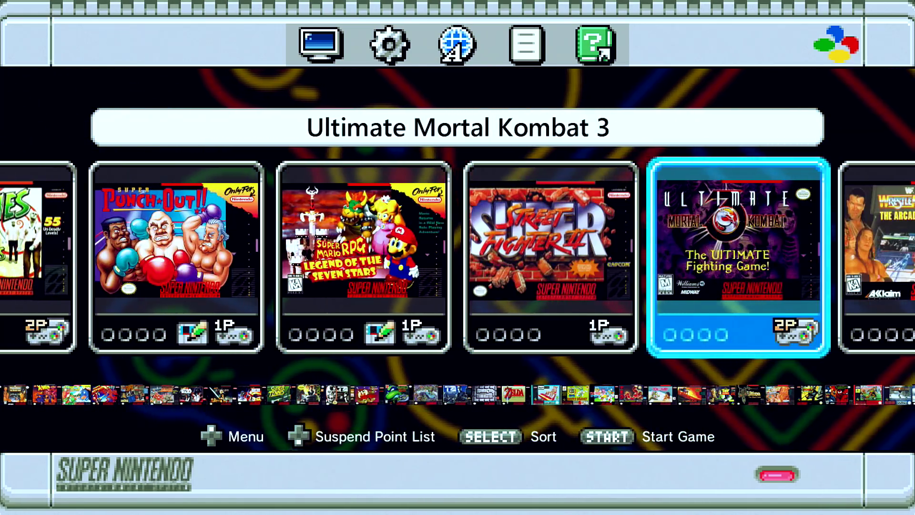
key("Down")
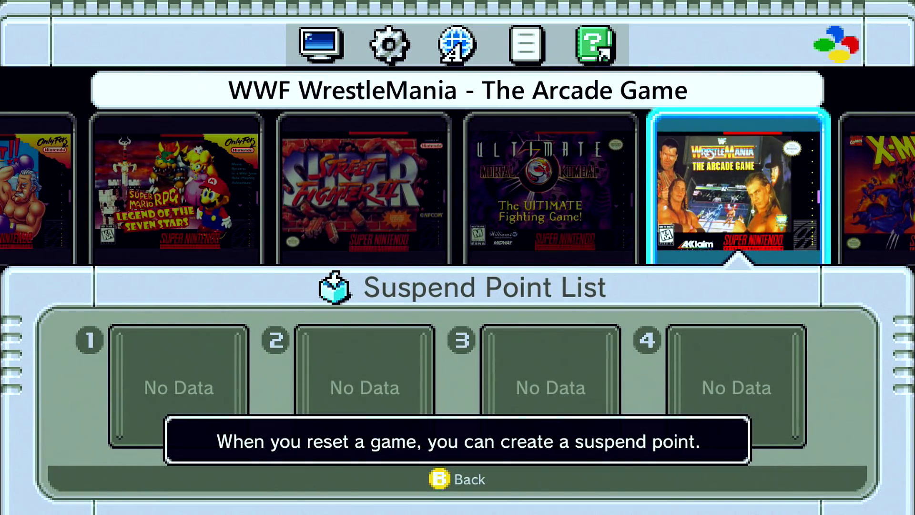
key("Up")
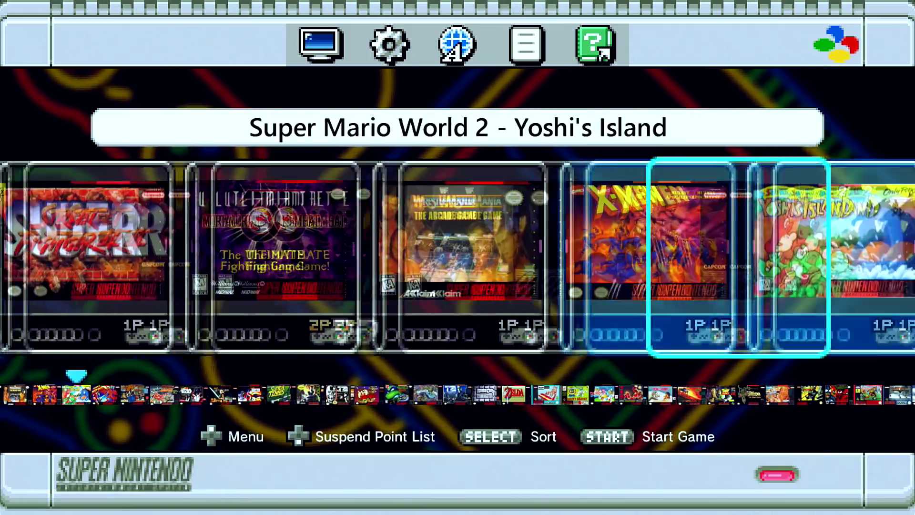
Step: Browse the games from Super Mario World 2 - Yoshi's Island through Teenage Mutant Ninja Turtles - Tournament Fighters
key("Right")
key("Right")
key("Right")
key("Right")
key("Right")
key("Right")
key("Right")
key("Right")
key("Right")
key("Right")
key("Right")
key("Right")
key("Right")
key("Right")
key("Right")
key("Right")
key("Right")
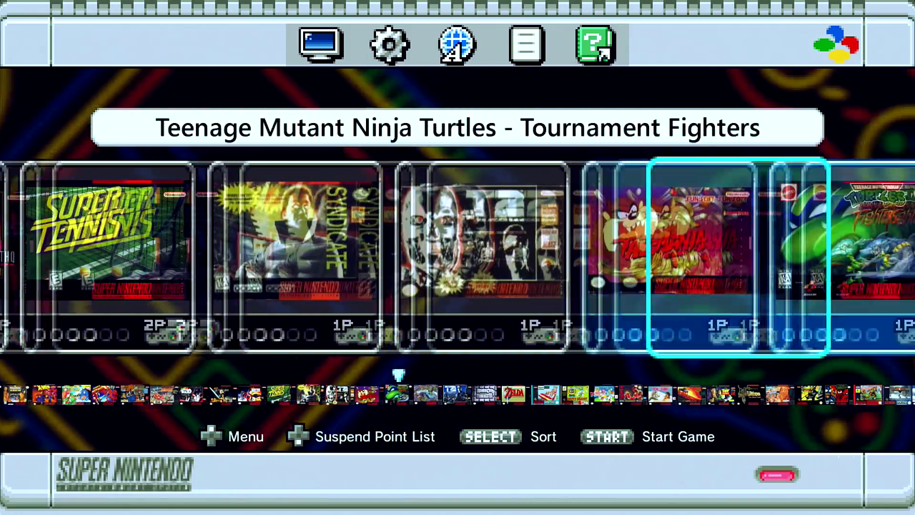